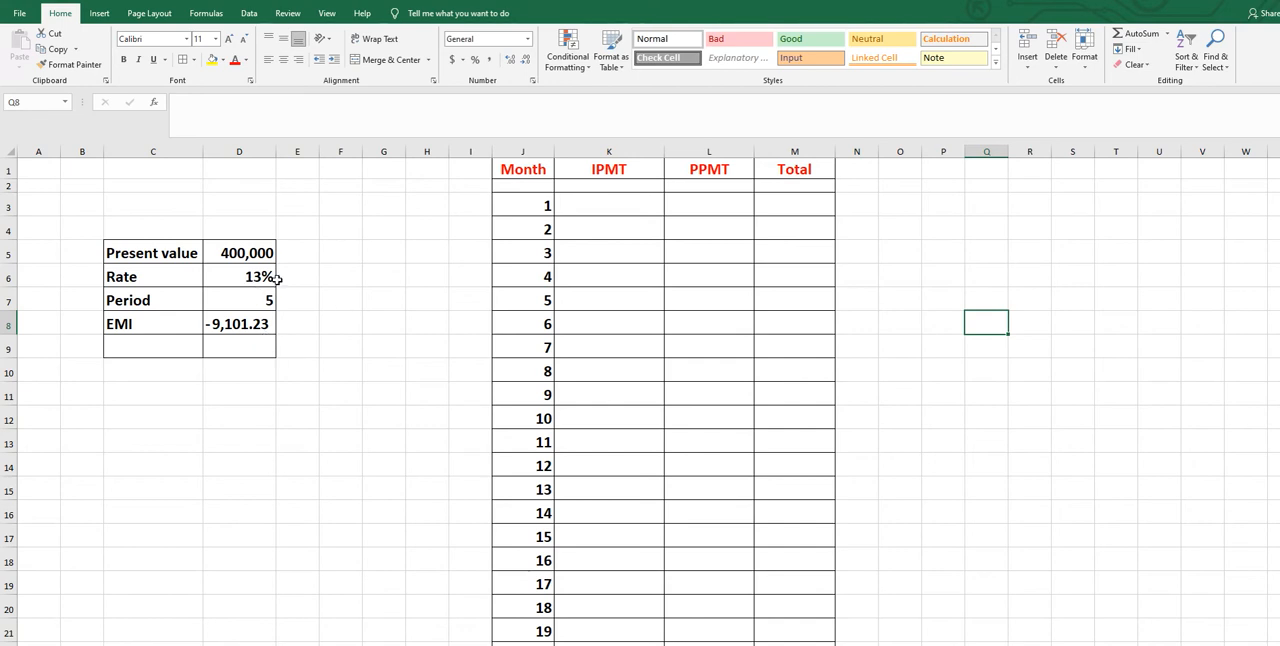
Begin an IPMT formula in K3 for month 1, using the monthly rate $D$6/12 as the rate argument
{"action": "left_click", "coordinate": [215, 329]}
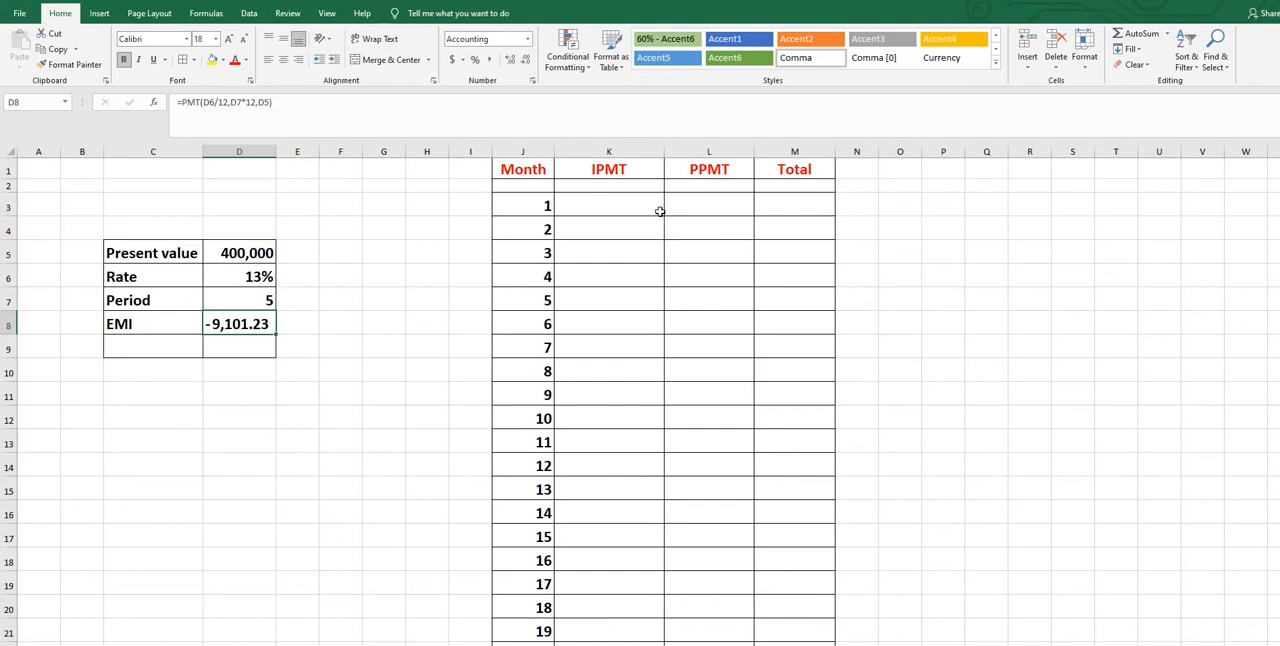
{"action": "left_click", "coordinate": [618, 206]}
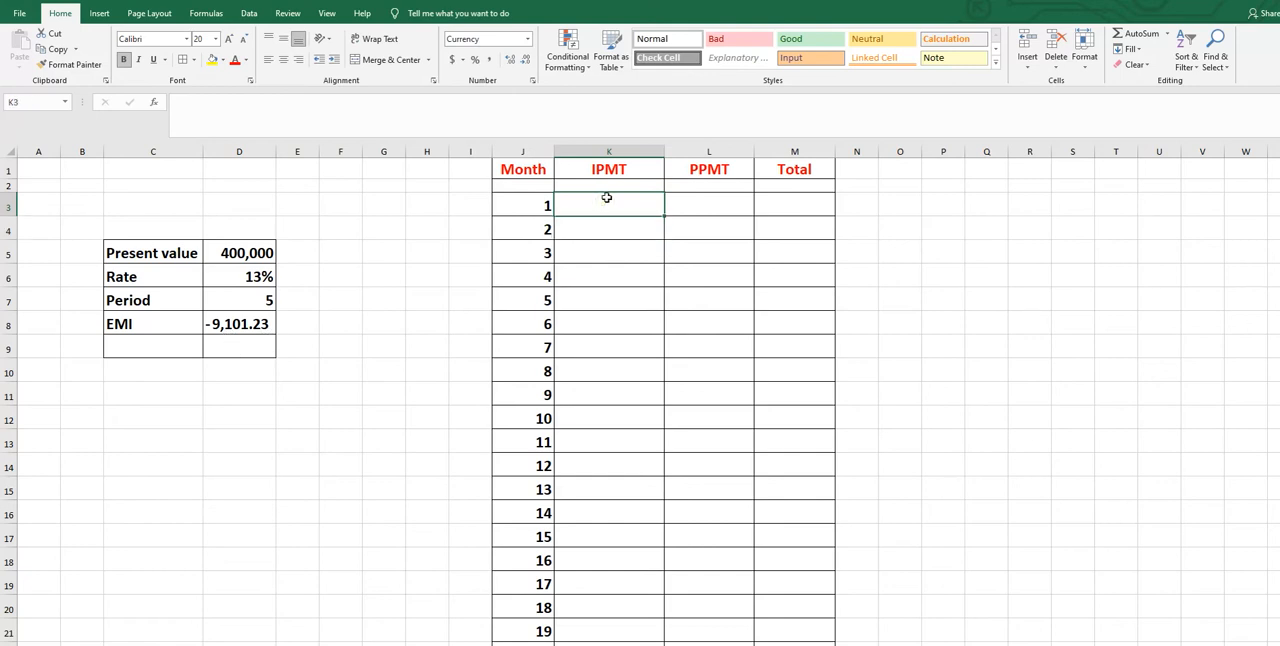
{"action": "type", "text": "="}
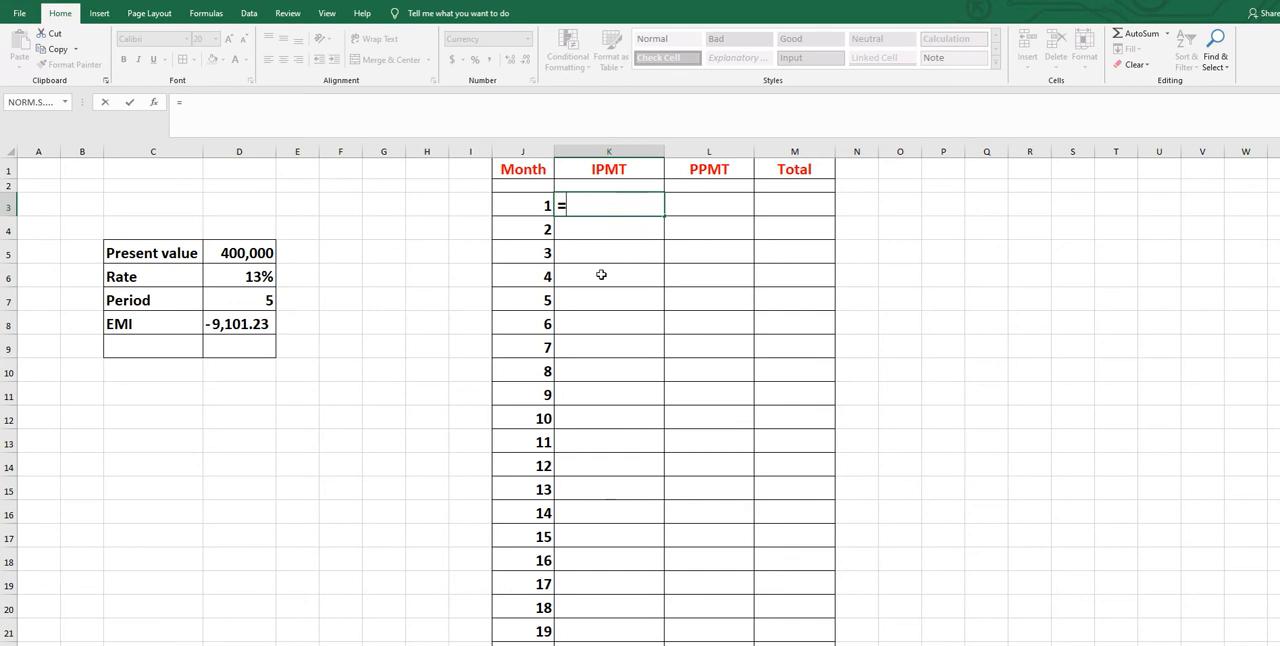
{"action": "type", "text": "IPMT"}
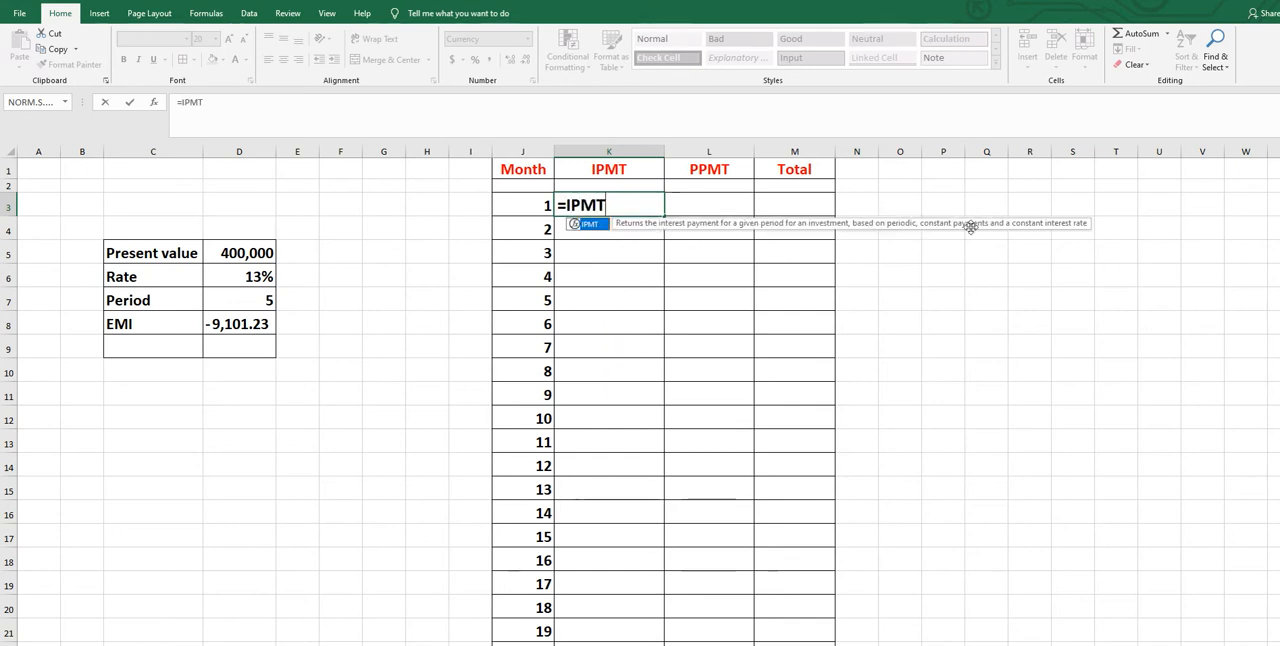
{"action": "double_click", "coordinate": [593, 224]}
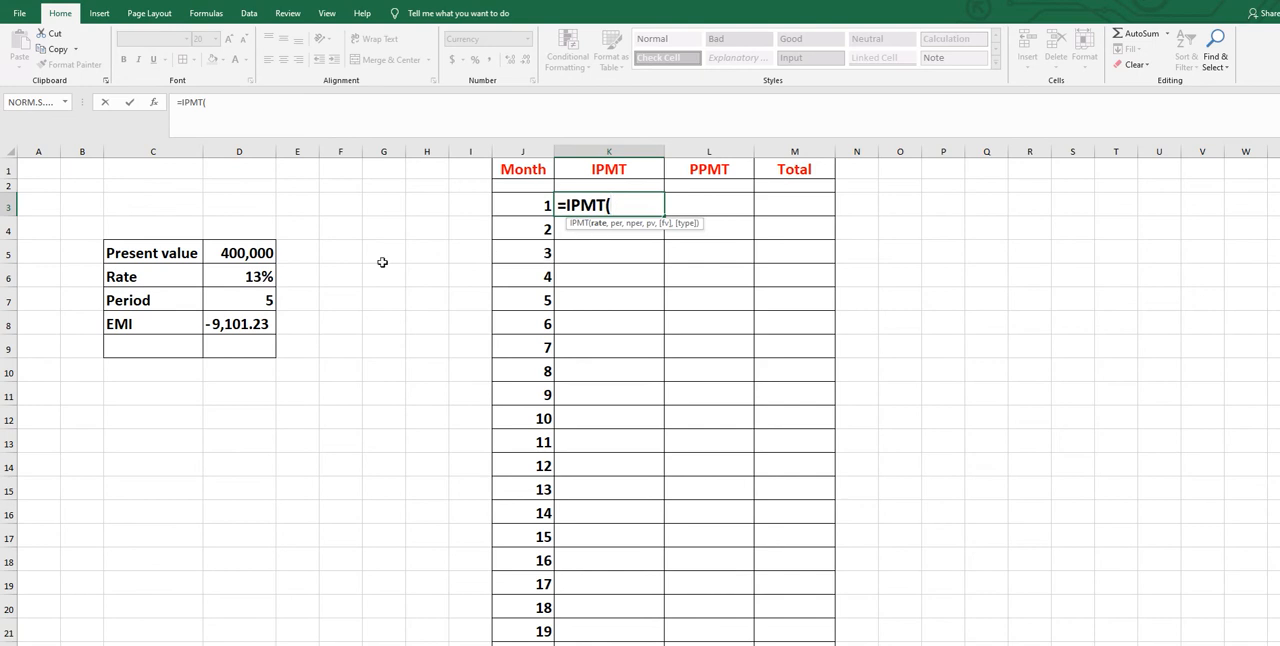
{"action": "left_click", "coordinate": [236, 277]}
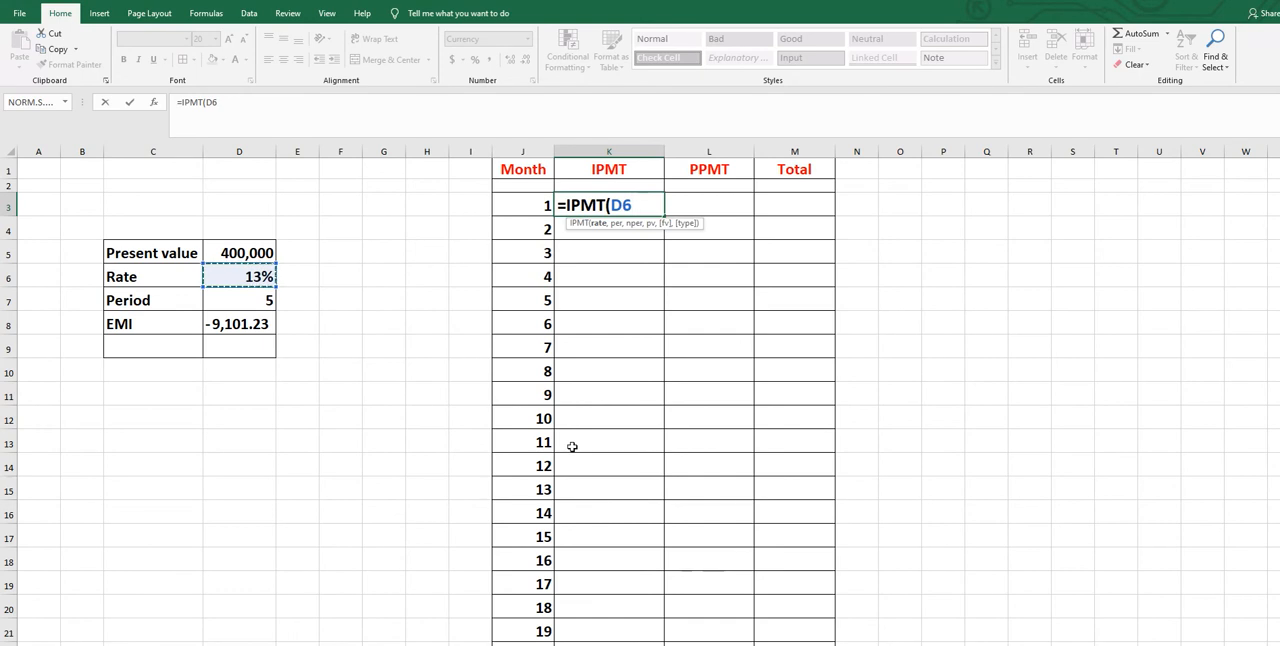
{"action": "key", "text": "F4"}
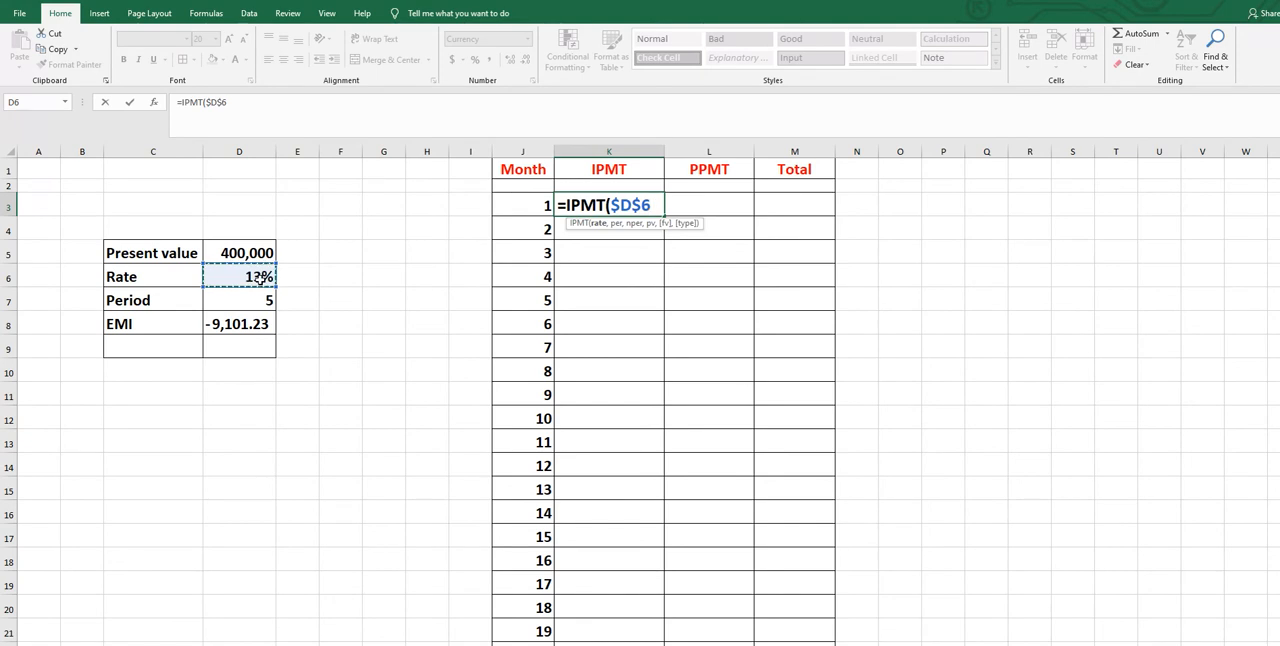
{"action": "type", "text": "/12"}
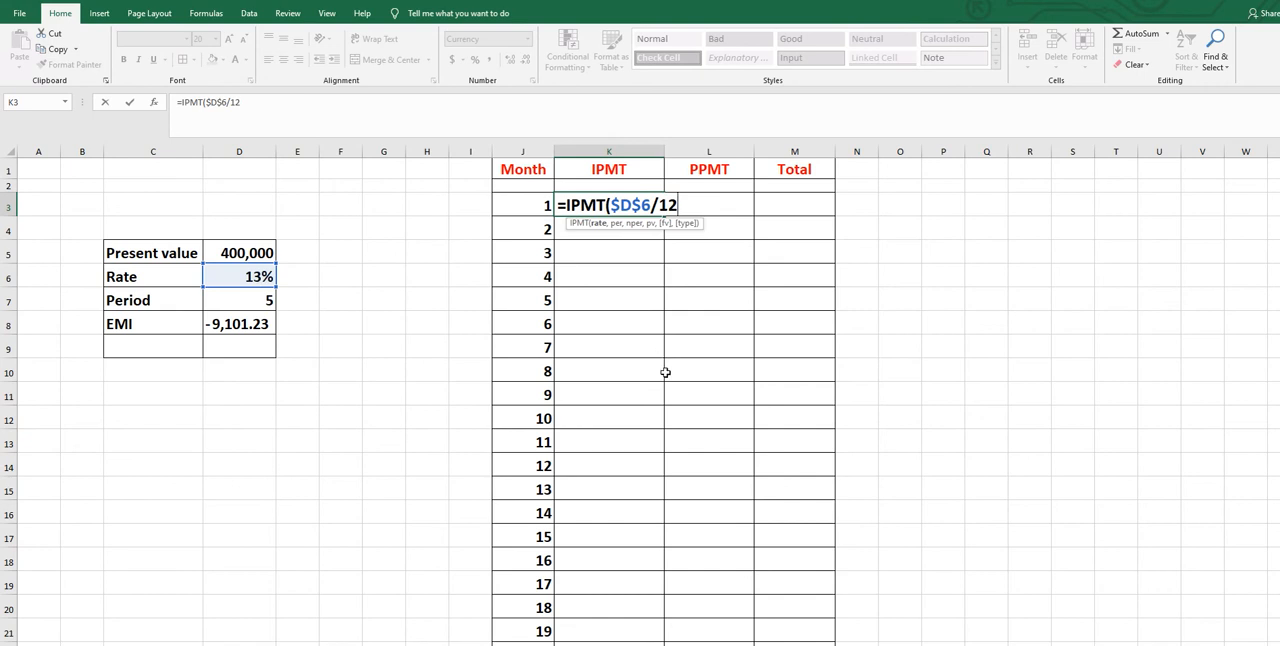
{"action": "type", "text": ","}
Add J3 as the period and $D$7*12 as the number of periods to the IPMT formula in K3
{"action": "left_click", "coordinate": [533, 204]}
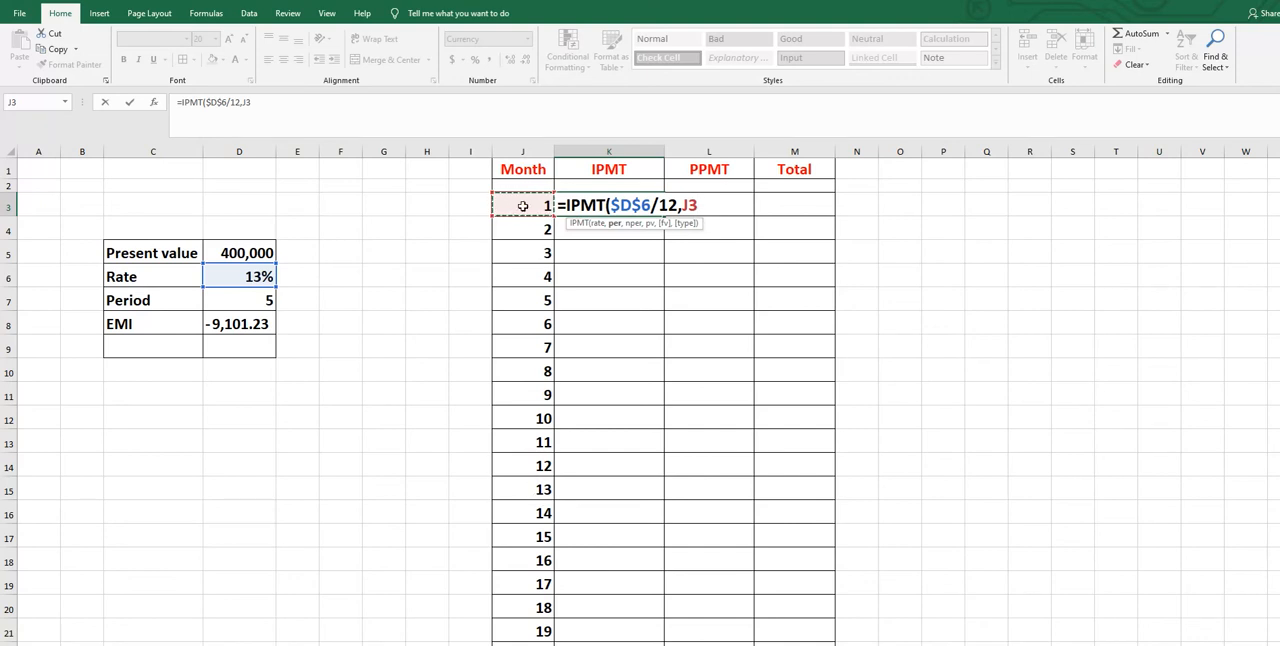
{"action": "type", "text": ","}
{"action": "left_click", "coordinate": [243, 303]}
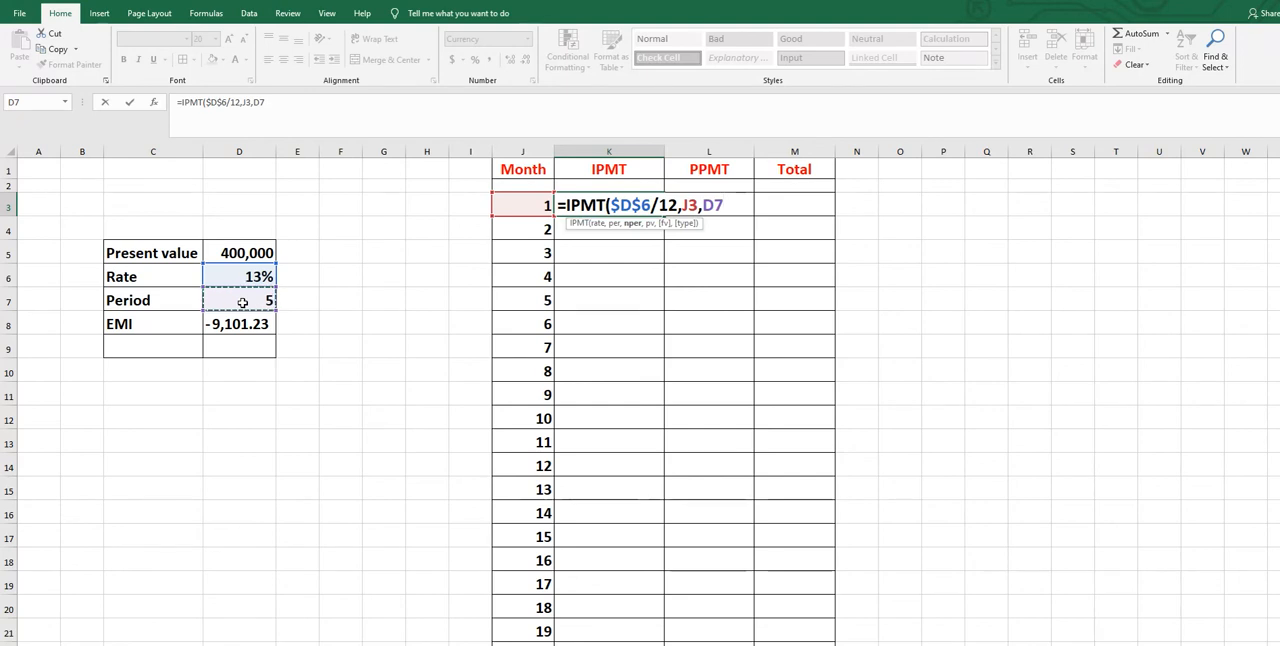
{"action": "key", "text": "F4"}
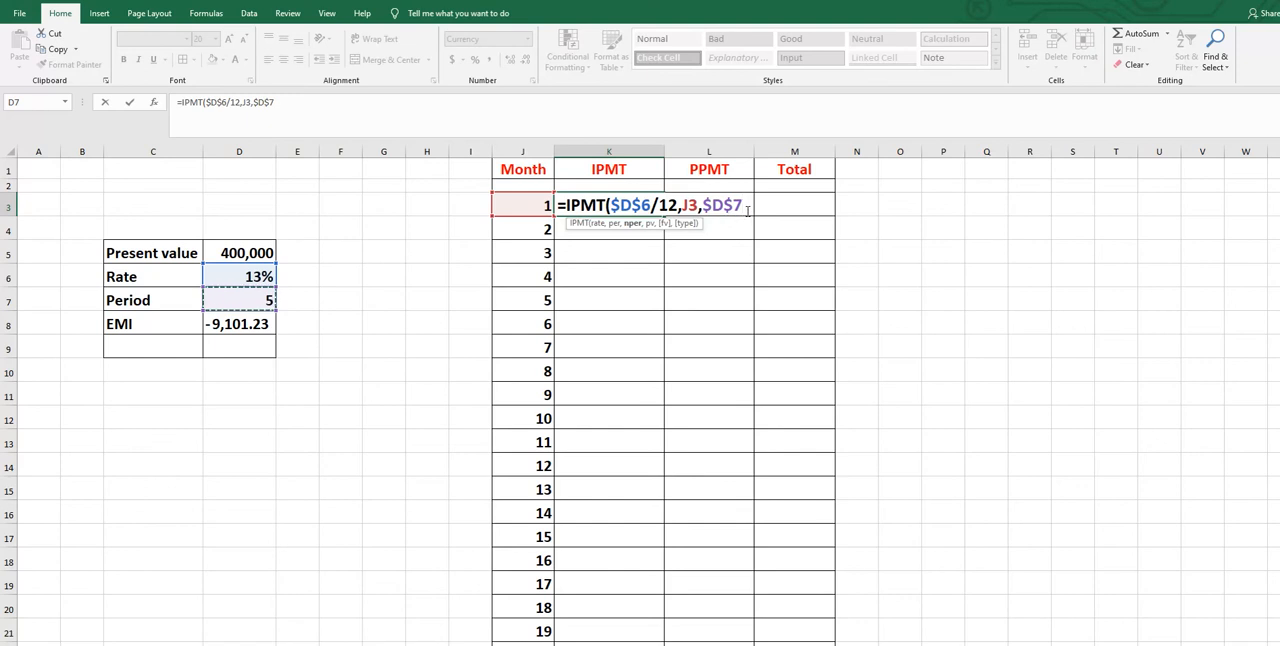
{"action": "type", "text": "*12"}
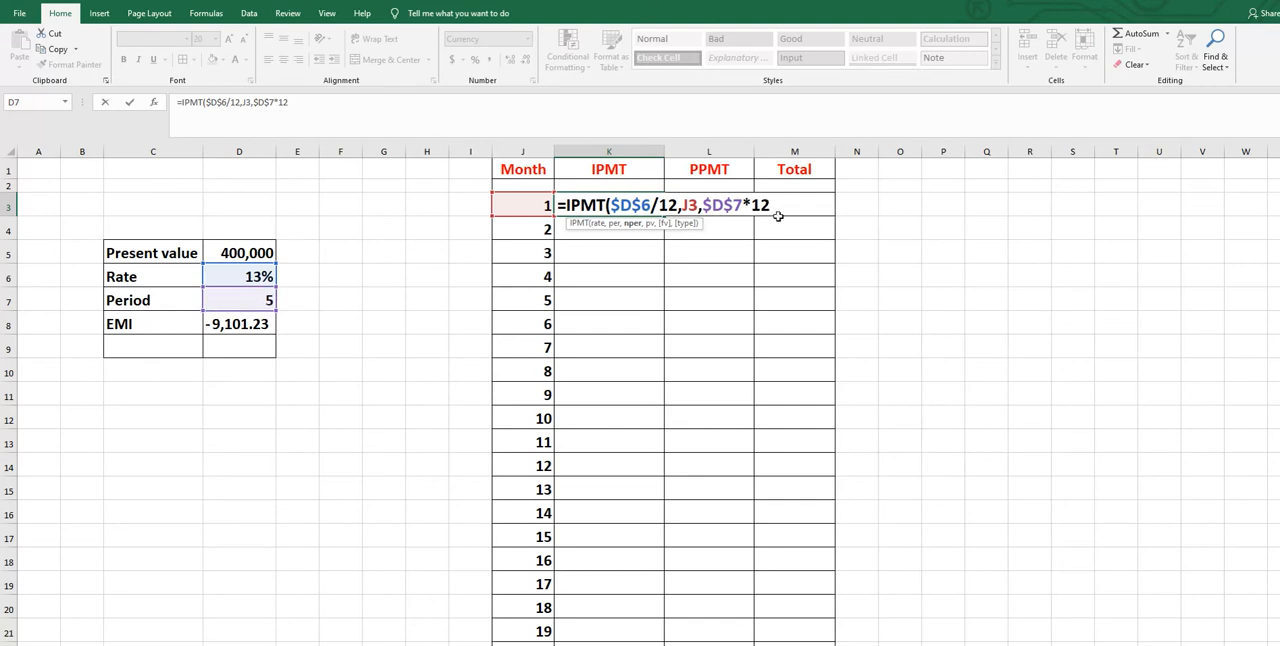
{"action": "type", "text": ","}
Complete the IPMT formula in K3 with $D$5 as the present value and enter it
{"action": "left_click", "coordinate": [246, 253]}
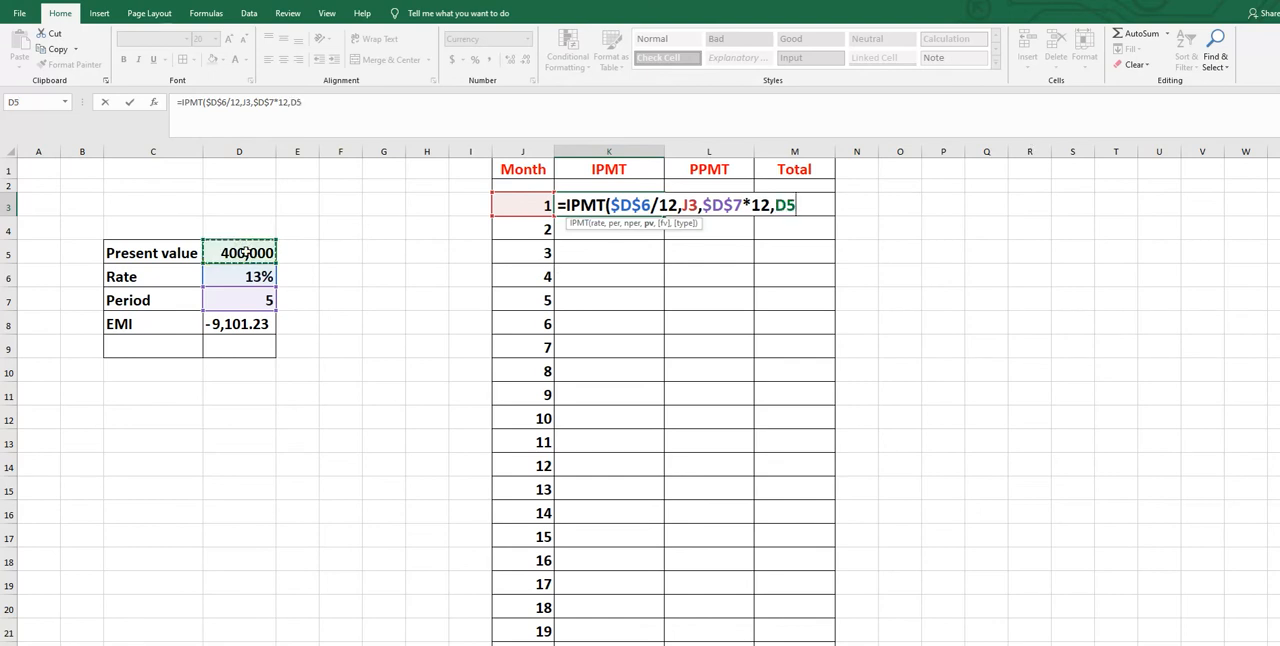
{"action": "key", "text": "F4"}
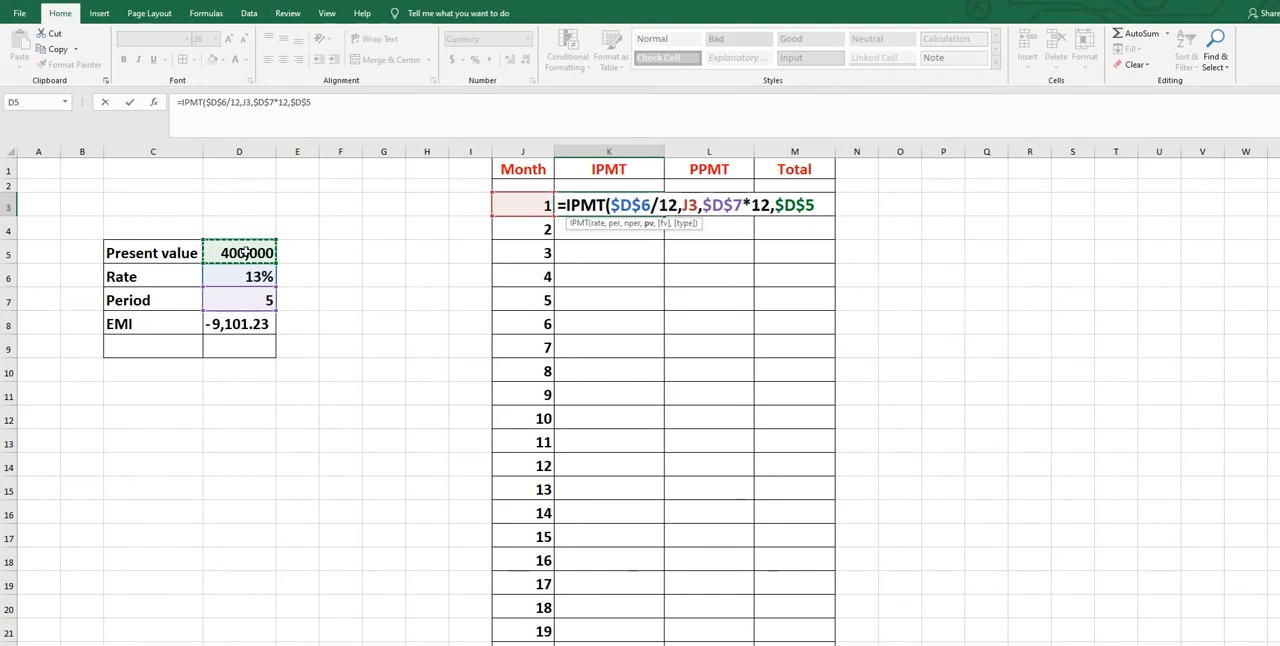
{"action": "type", "text": ")"}
{"action": "key", "text": "Return"}
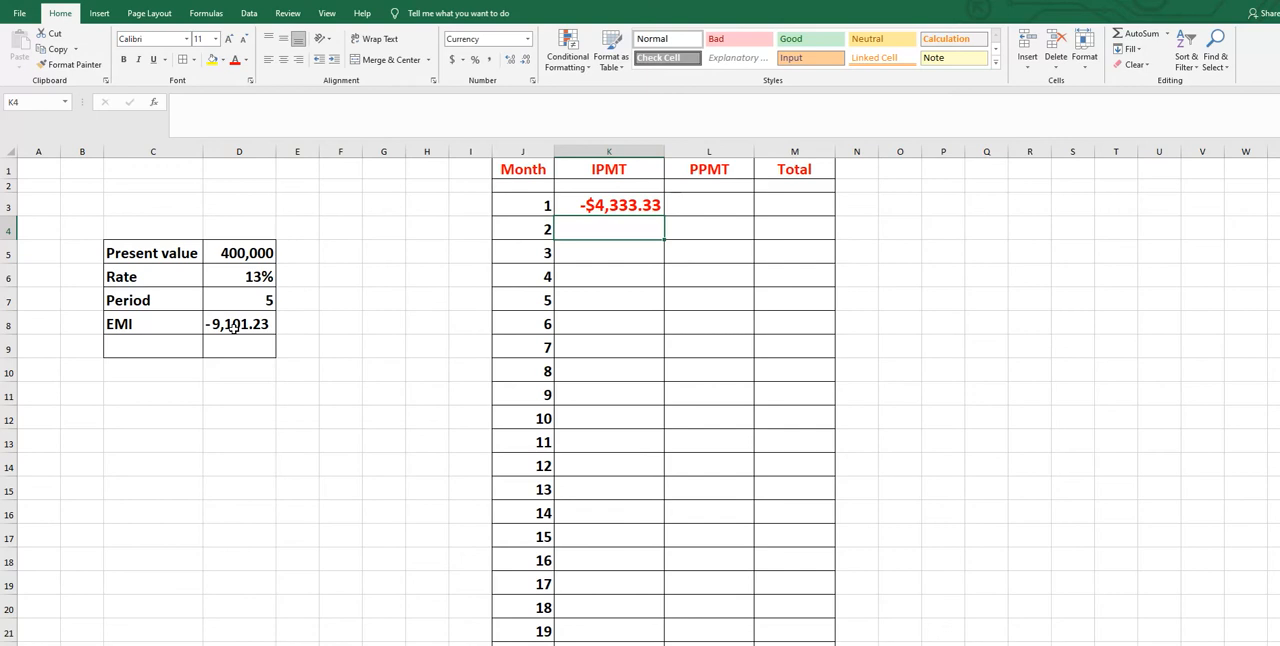
Apply comma style to K3 and fill its IPMT formula down the column for all months
{"action": "left_click", "coordinate": [618, 207]}
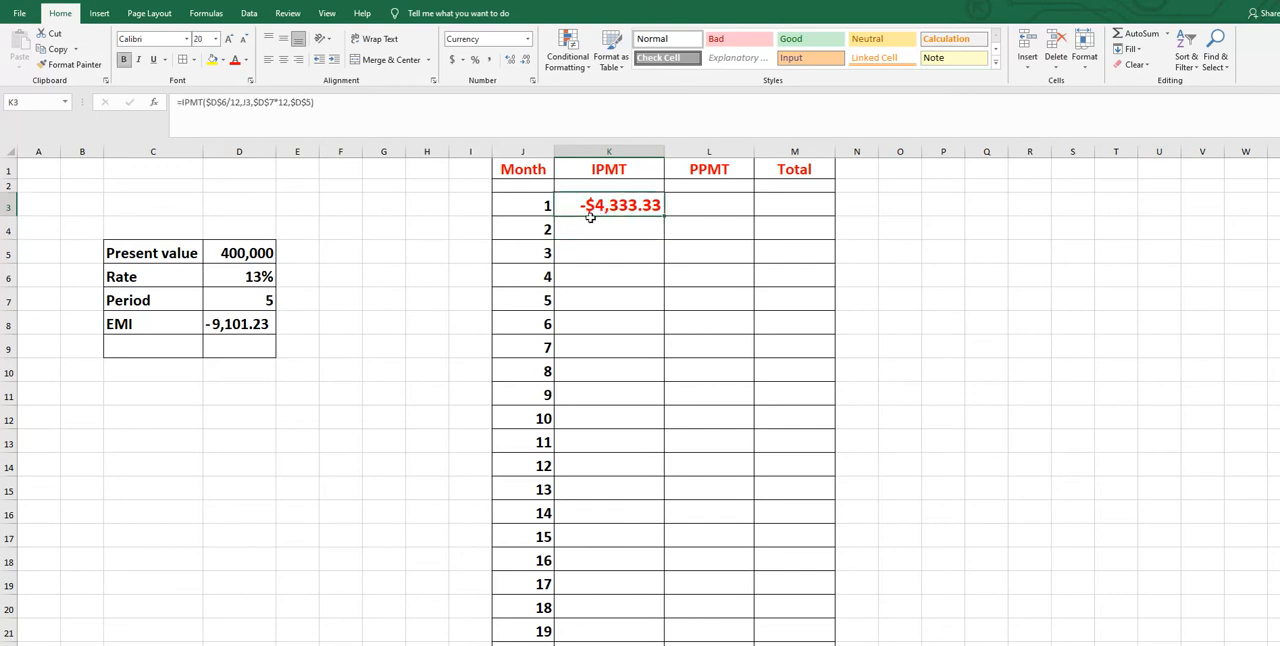
{"action": "left_click", "coordinate": [490, 62]}
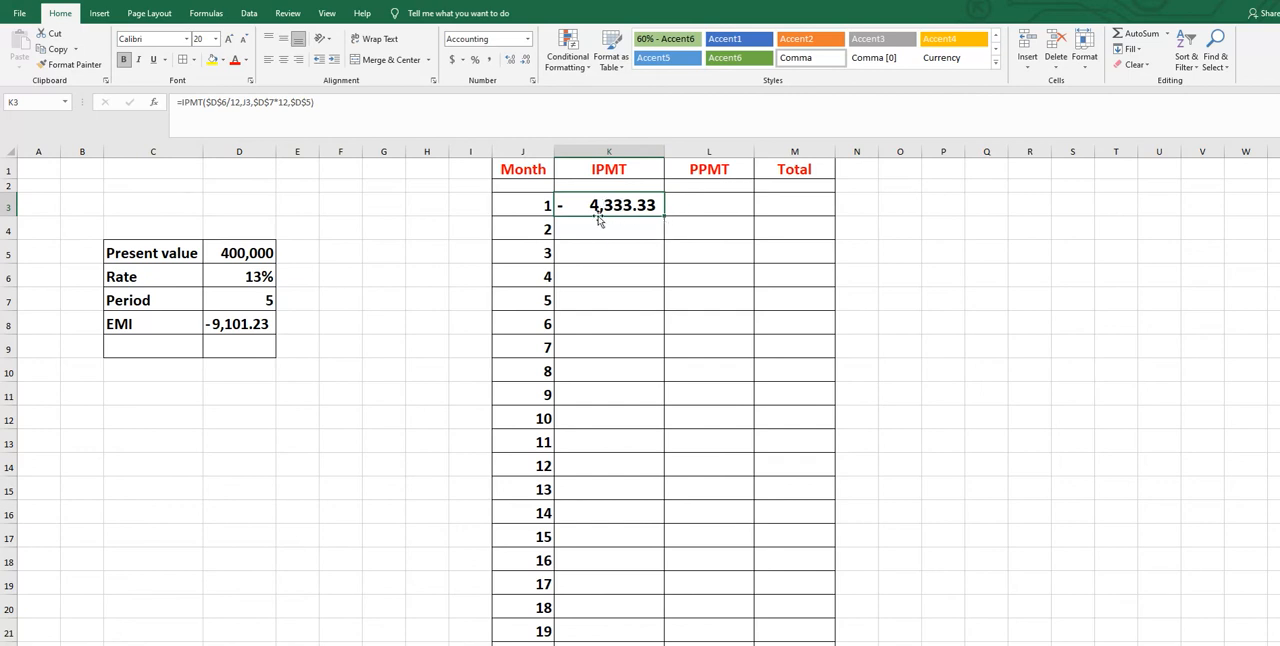
{"action": "double_click", "coordinate": [664, 216]}
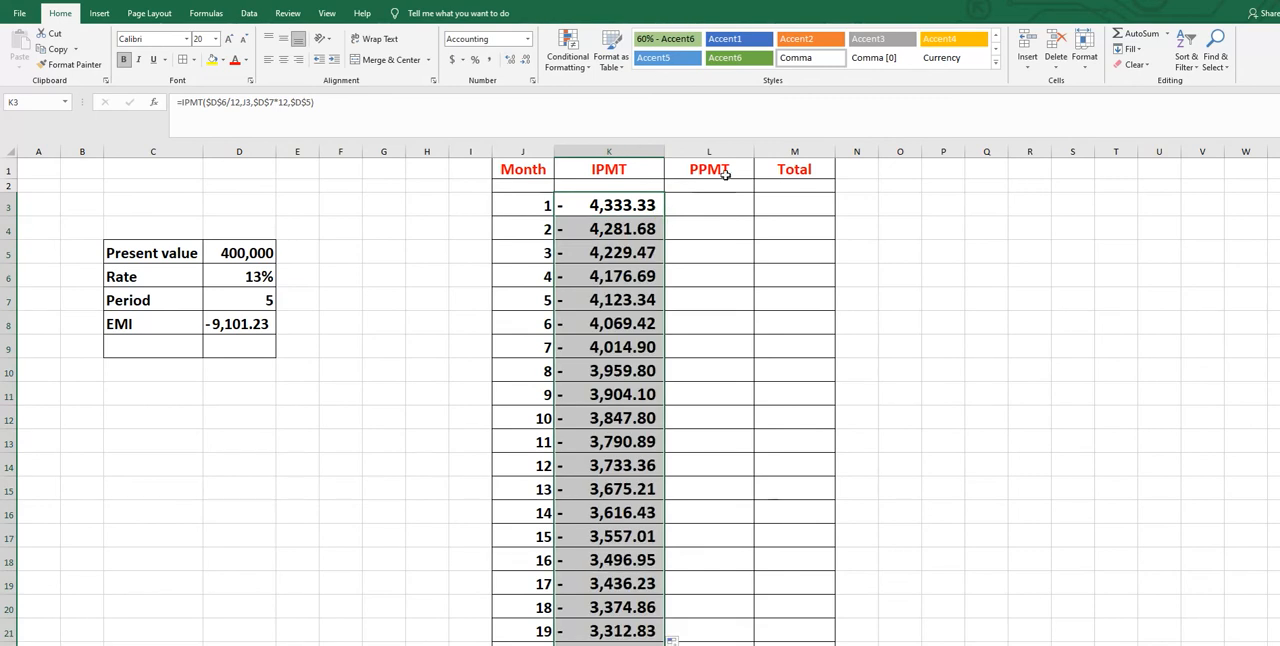
Try to begin a PPMT formula in L3 with F6:H8/12 as the rate and J3 as the period
{"action": "left_click", "coordinate": [700, 200]}
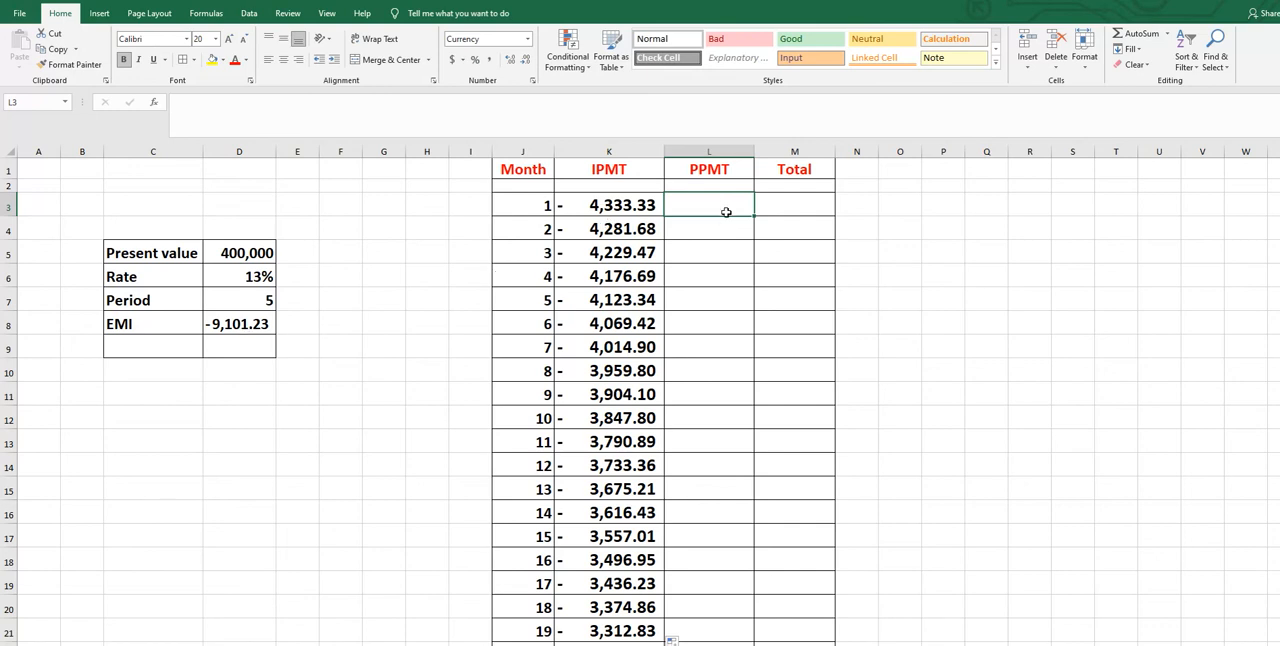
{"action": "type", "text": "="}
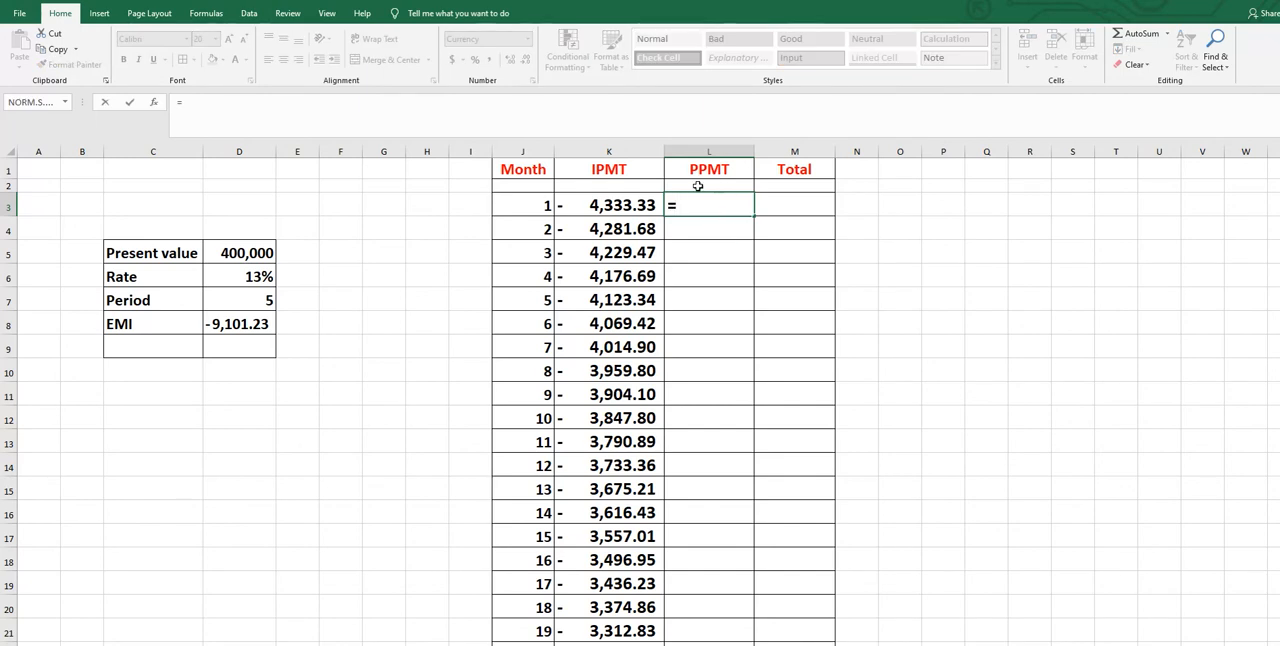
{"action": "type", "text": "PPM"}
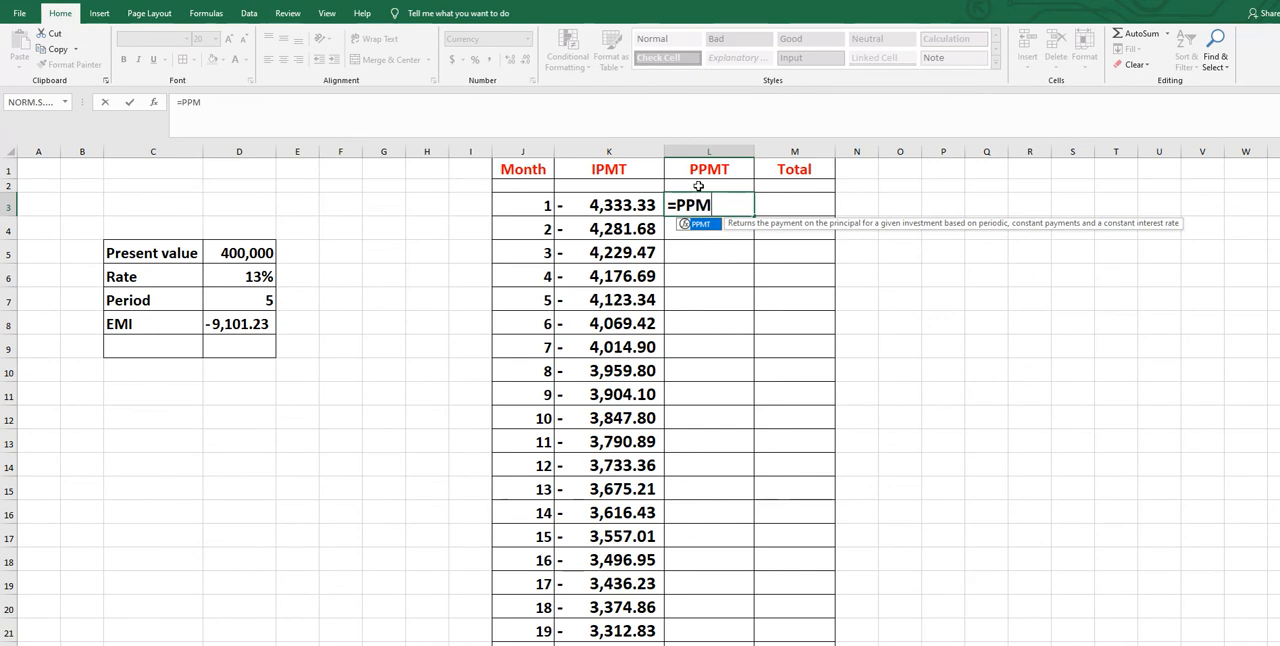
{"action": "type", "text": "T("}
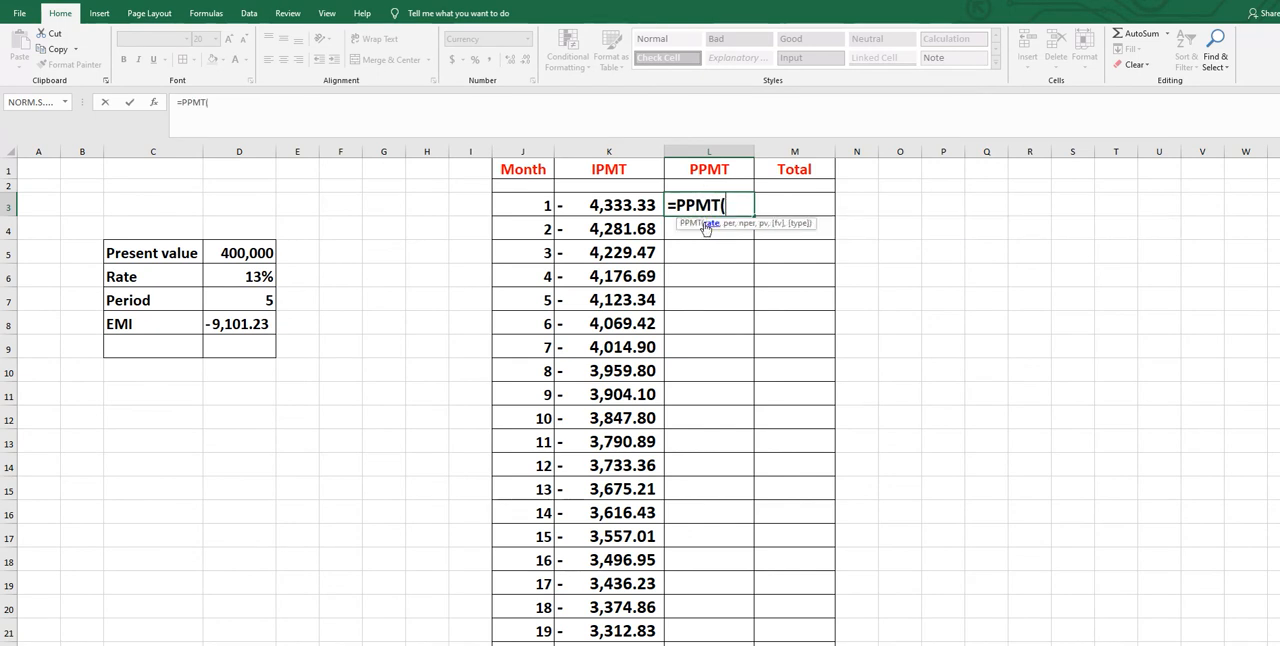
{"action": "left_click", "coordinate": [258, 281]}
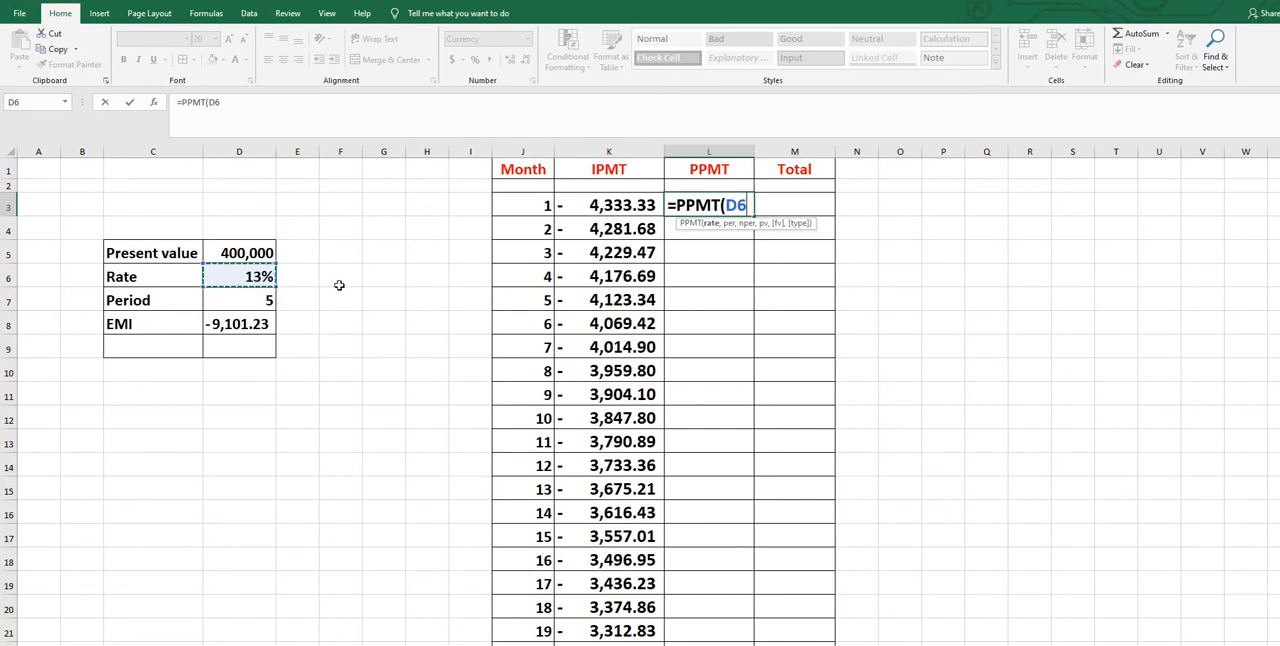
{"action": "left_click_drag", "start_coordinate": [349, 287], "coordinate": [418, 338]}
{"action": "type", "text": "/"}
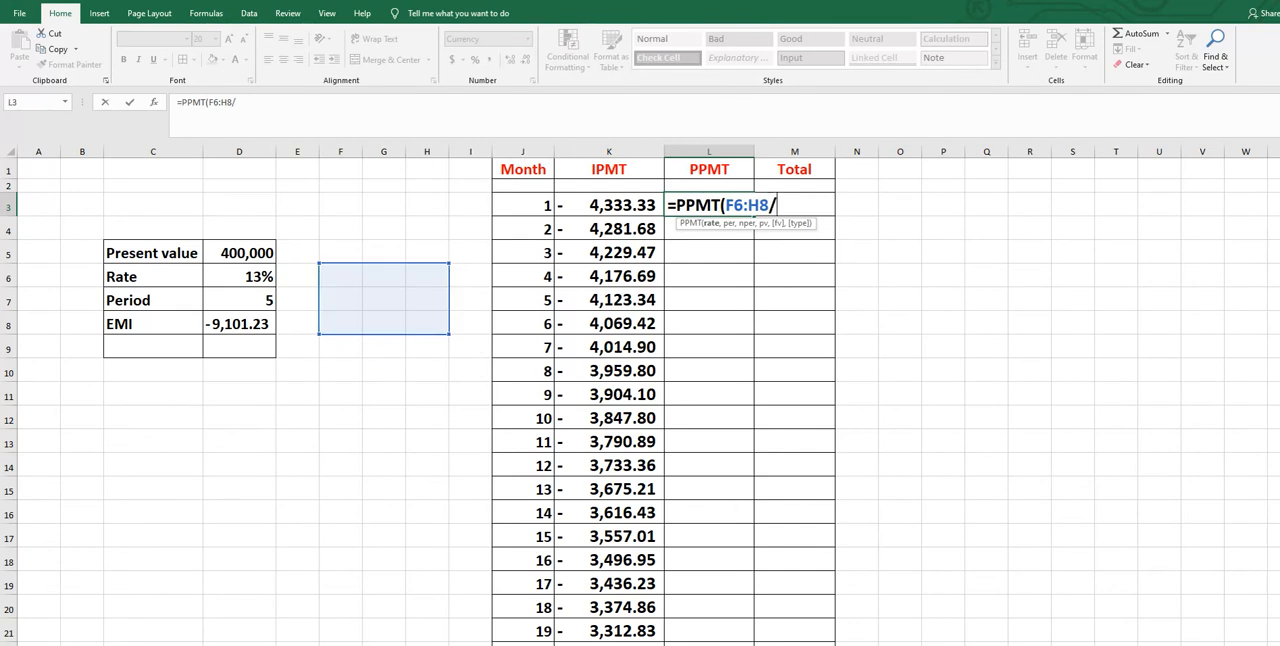
{"action": "type", "text": "12,"}
{"action": "left_click", "coordinate": [540, 205]}
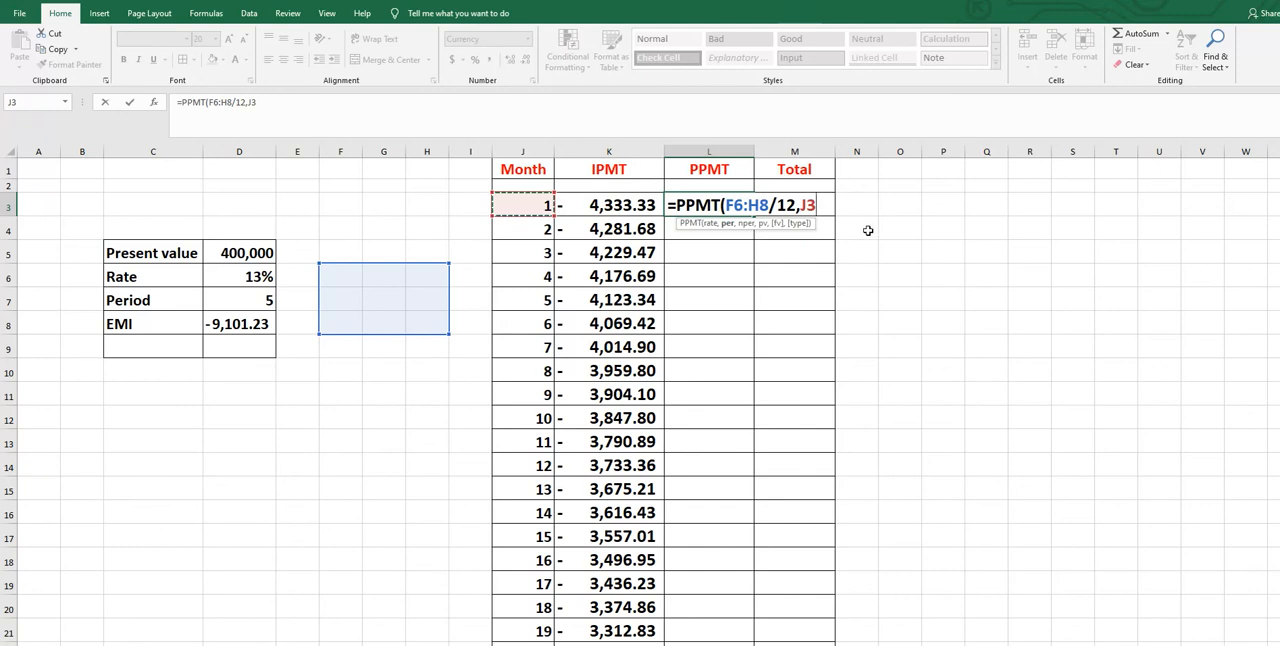
Try to complete the PPMT formula in L3 with $D$7*12 as the number of periods and $D$5 as the present value
{"action": "type", "text": ","}
{"action": "left_click", "coordinate": [230, 304]}
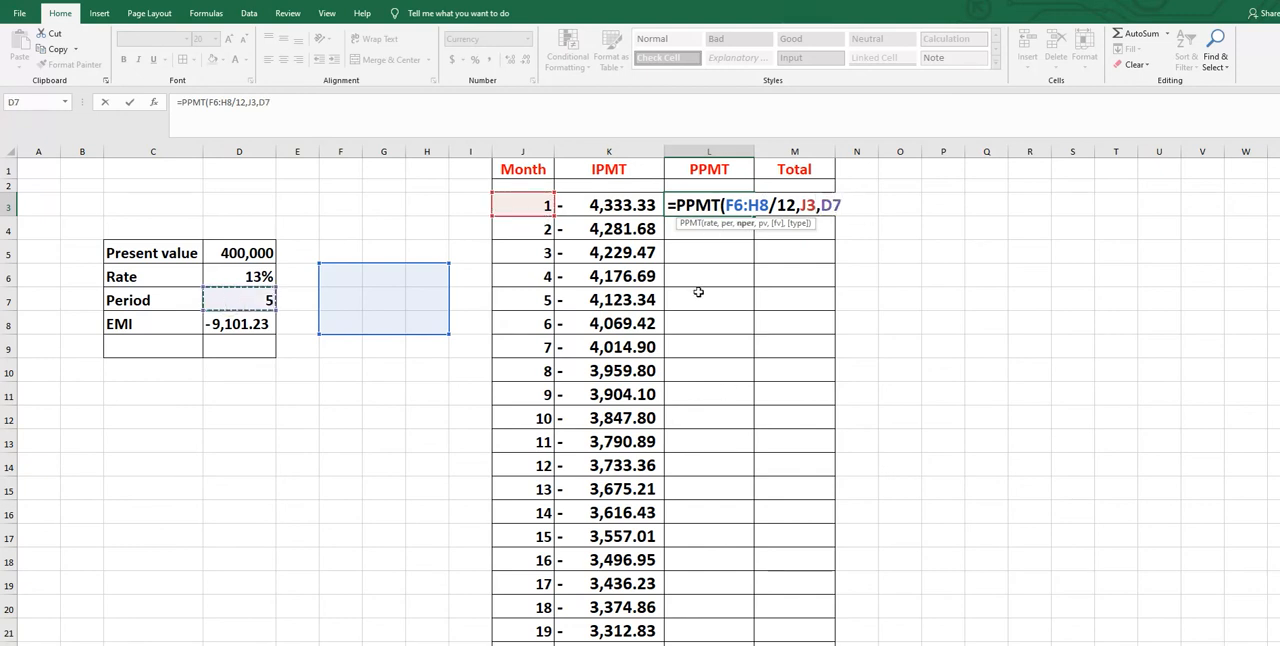
{"action": "key", "text": "F4"}
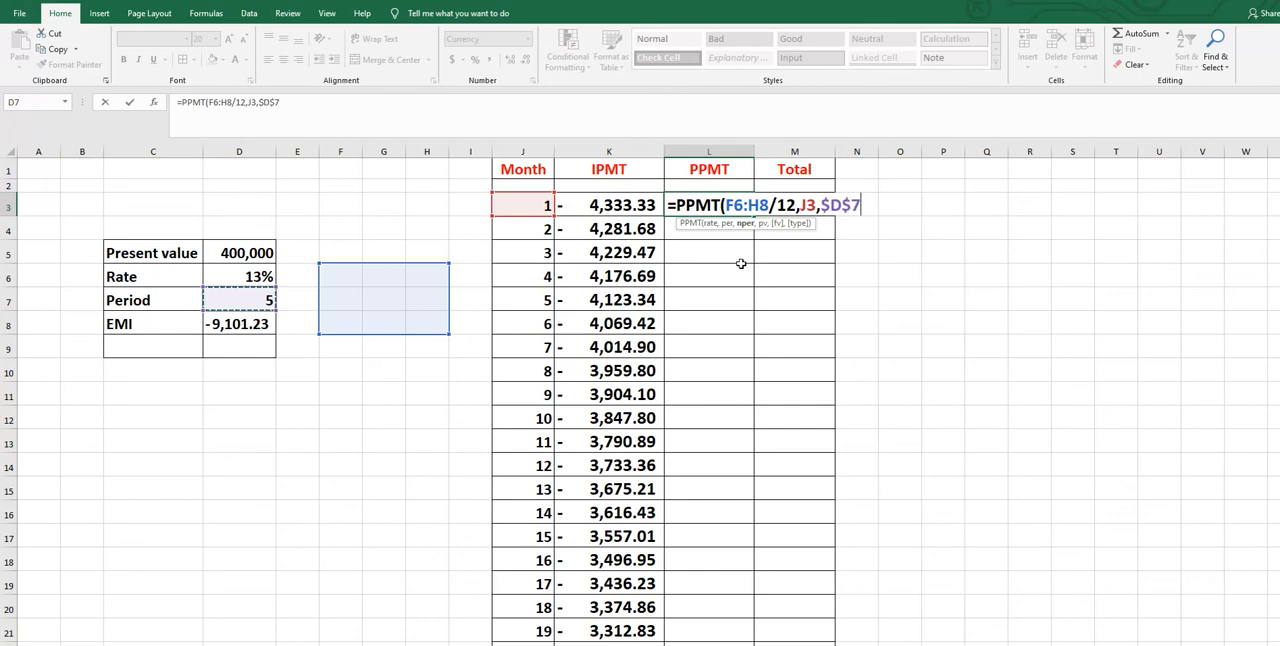
{"action": "type", "text": "*12"}
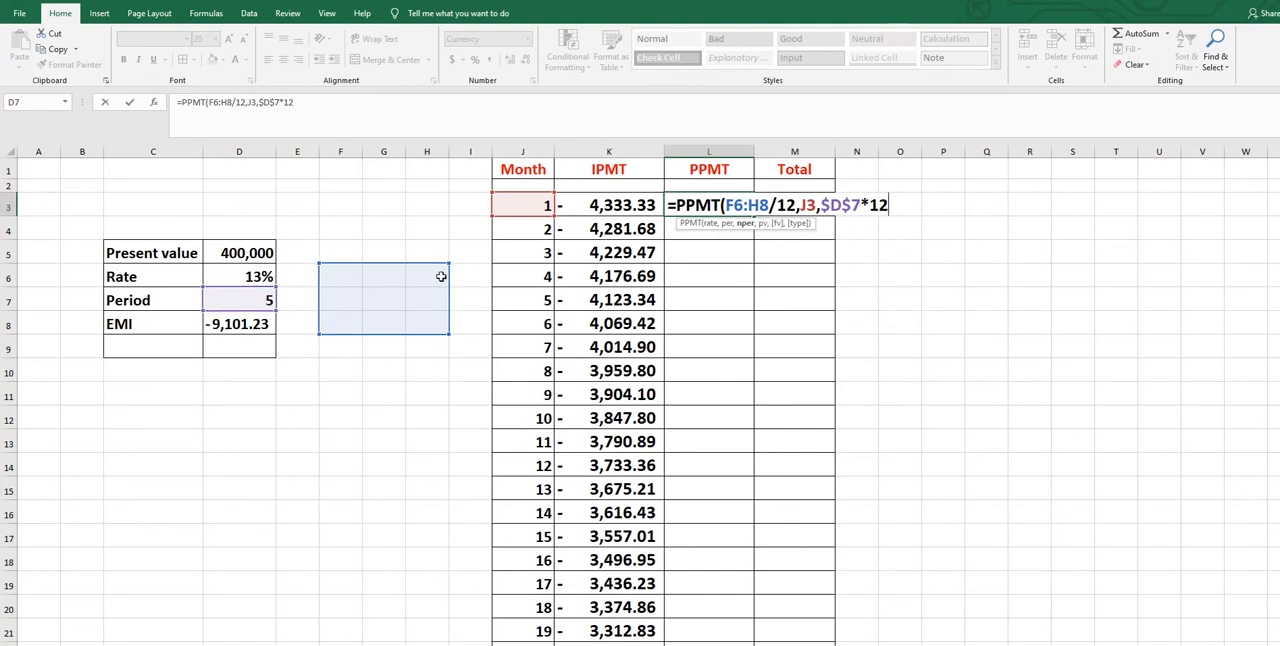
{"action": "type", "text": ","}
{"action": "left_click", "coordinate": [238, 251]}
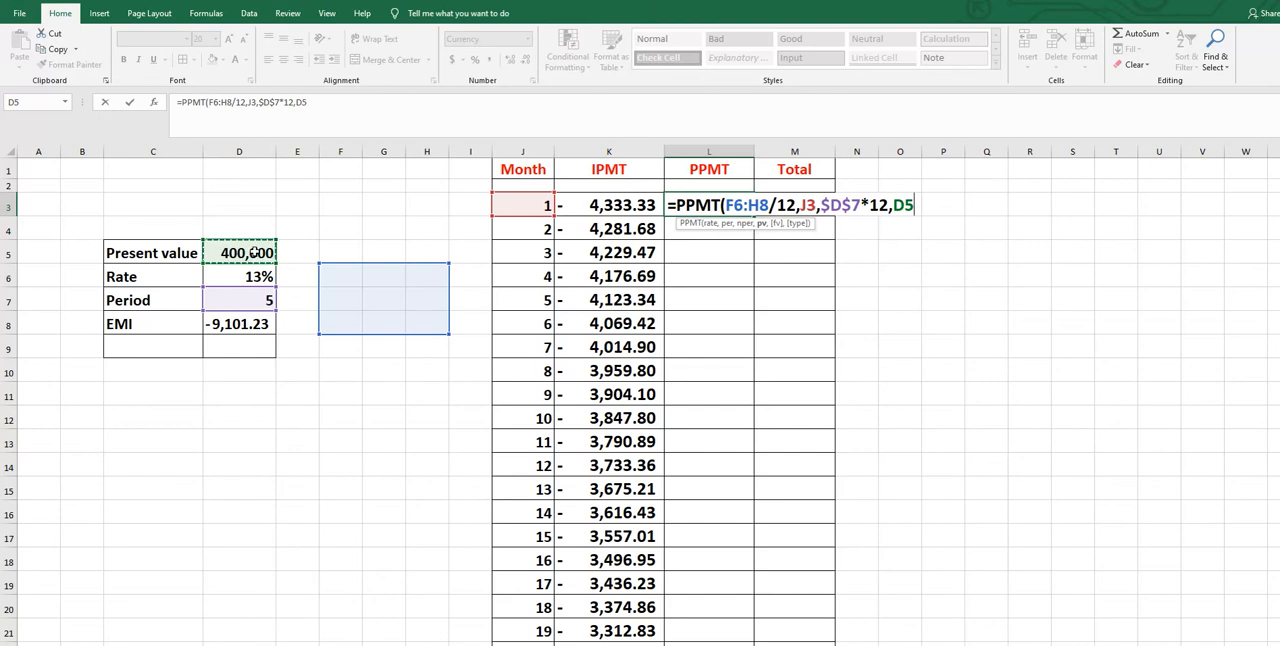
{"action": "key", "text": "F4"}
{"action": "type", "text": ")"}
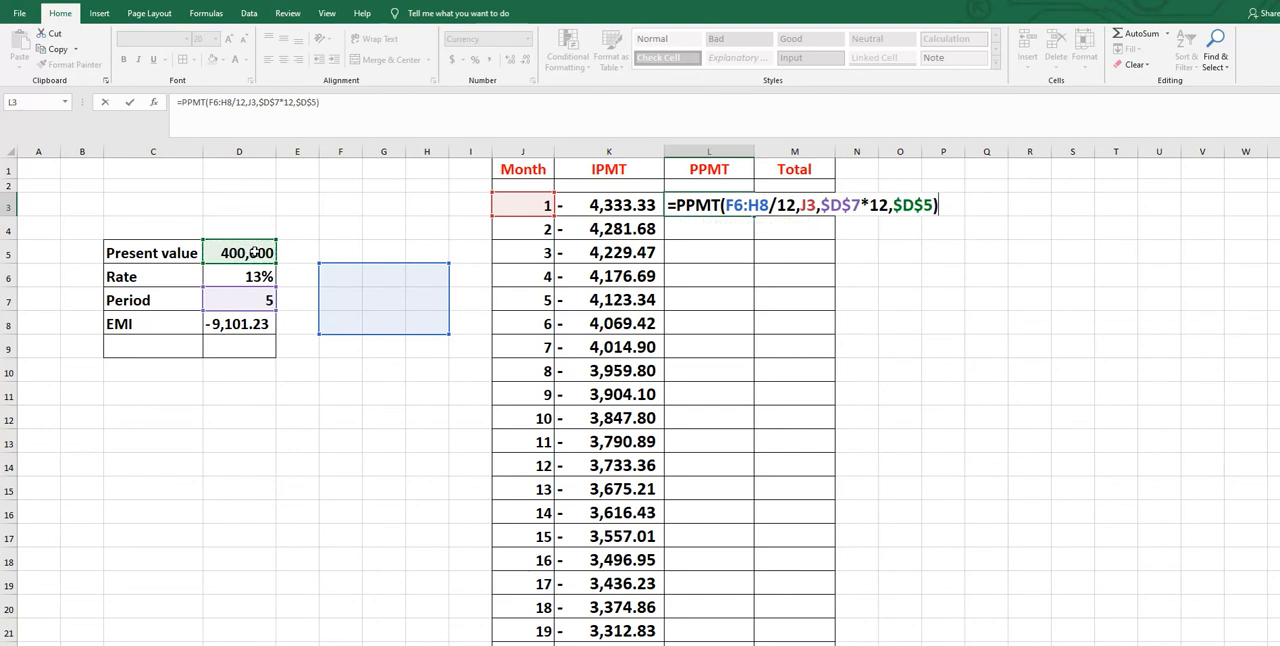
{"action": "key", "text": "ctrl+Return"}
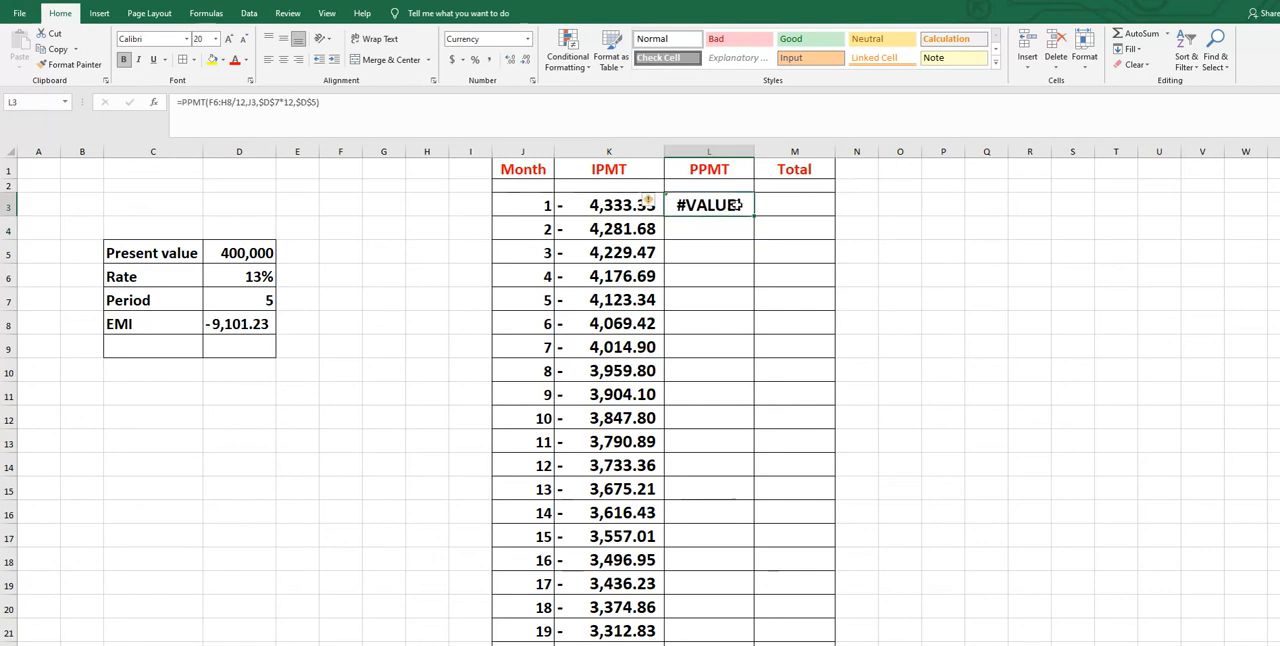
Erase the entire PPMT formula from cell L3
{"action": "double_click", "coordinate": [745, 205]}
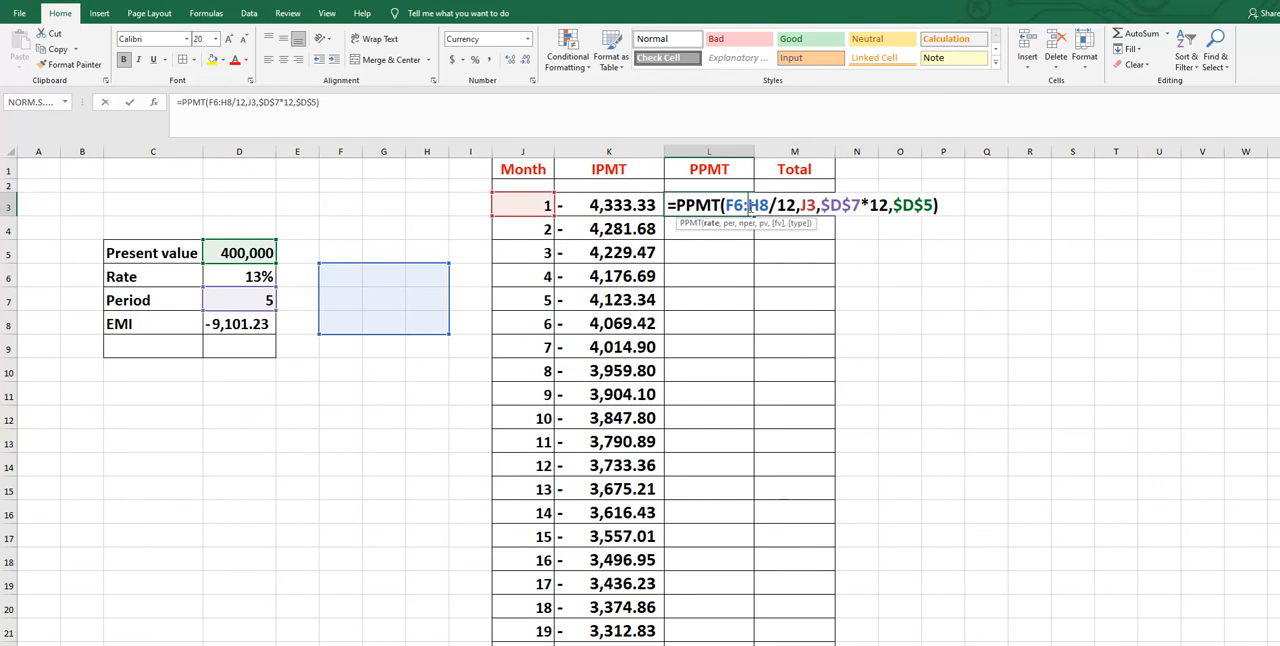
{"action": "left_click_drag", "start_coordinate": [945, 205], "coordinate": [660, 207]}
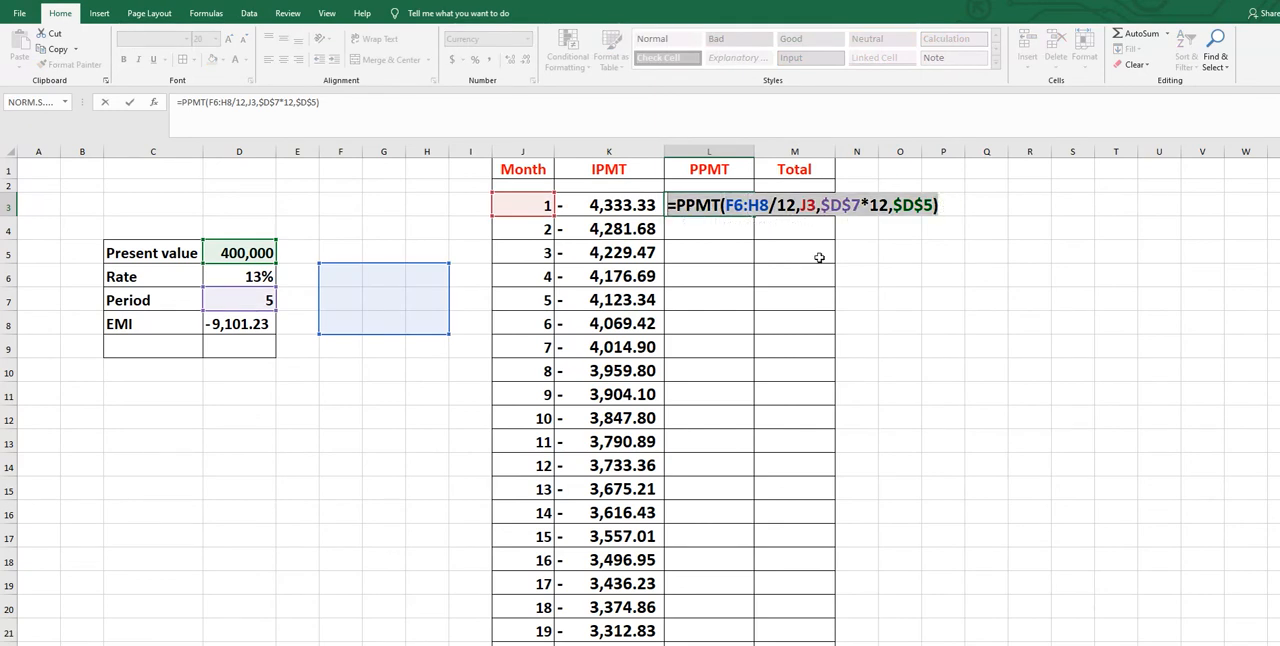
{"action": "key", "text": "BackSpace"}
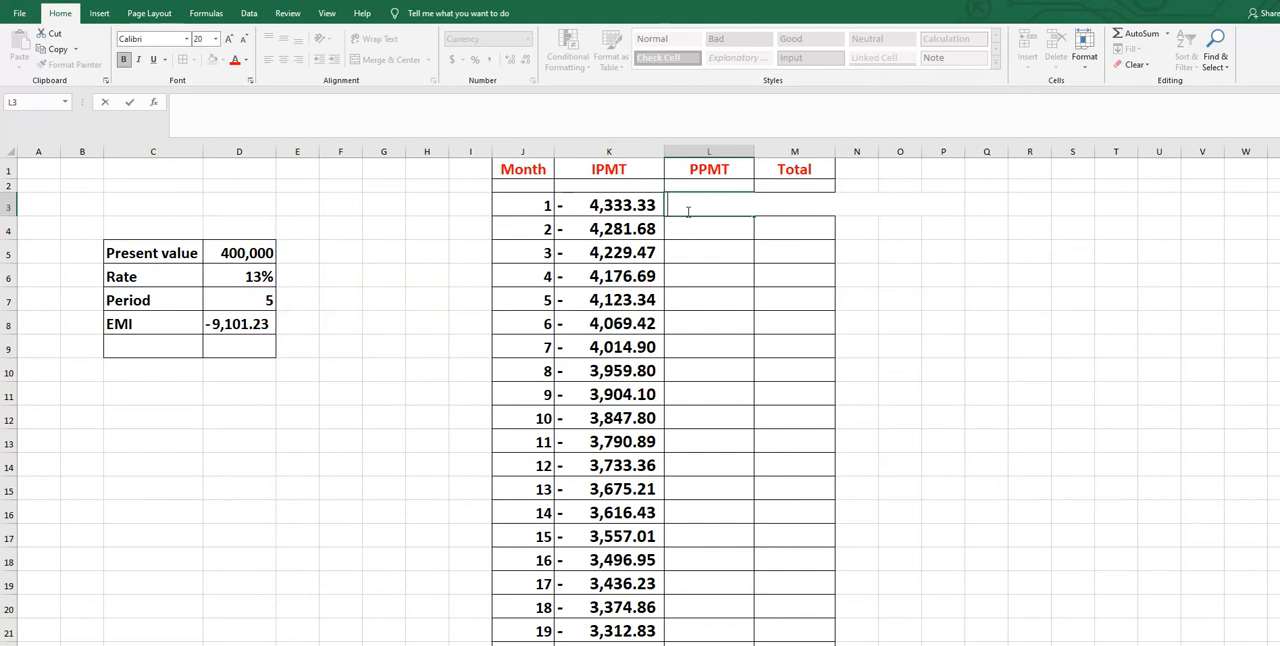
Begin a PPMT formula in L3 with $D$6/12 as the rate and J3 as the period
{"action": "type", "text": "="}
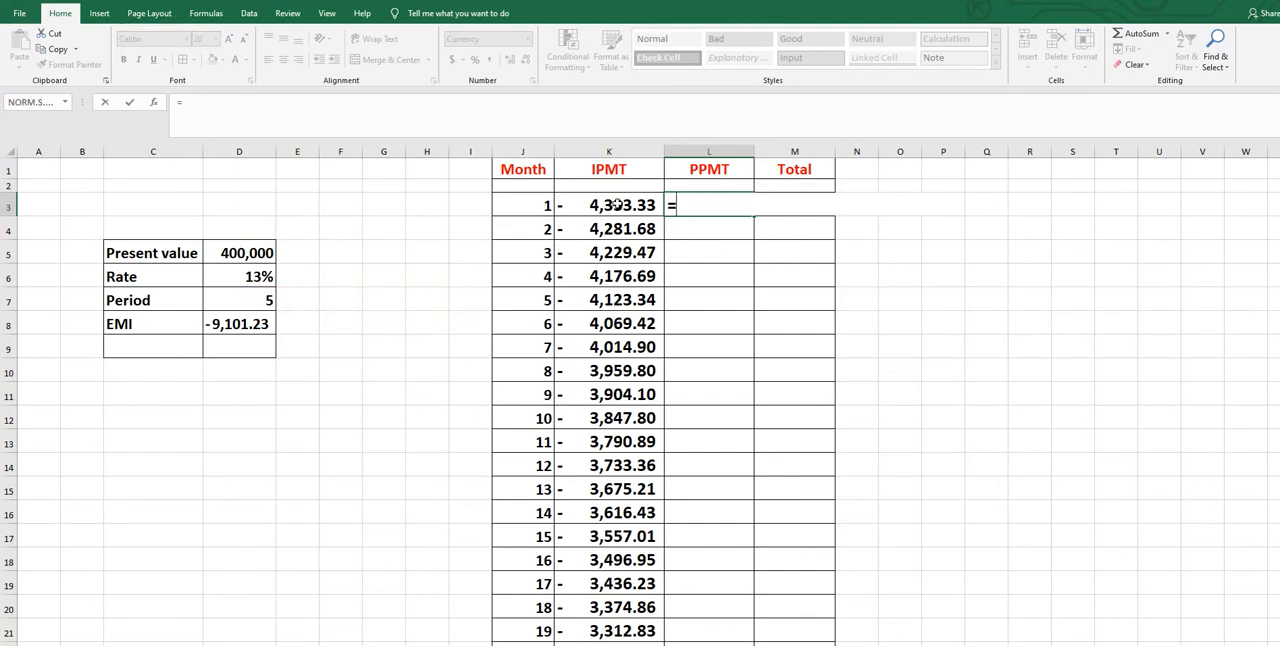
{"action": "type", "text": "PPMT"}
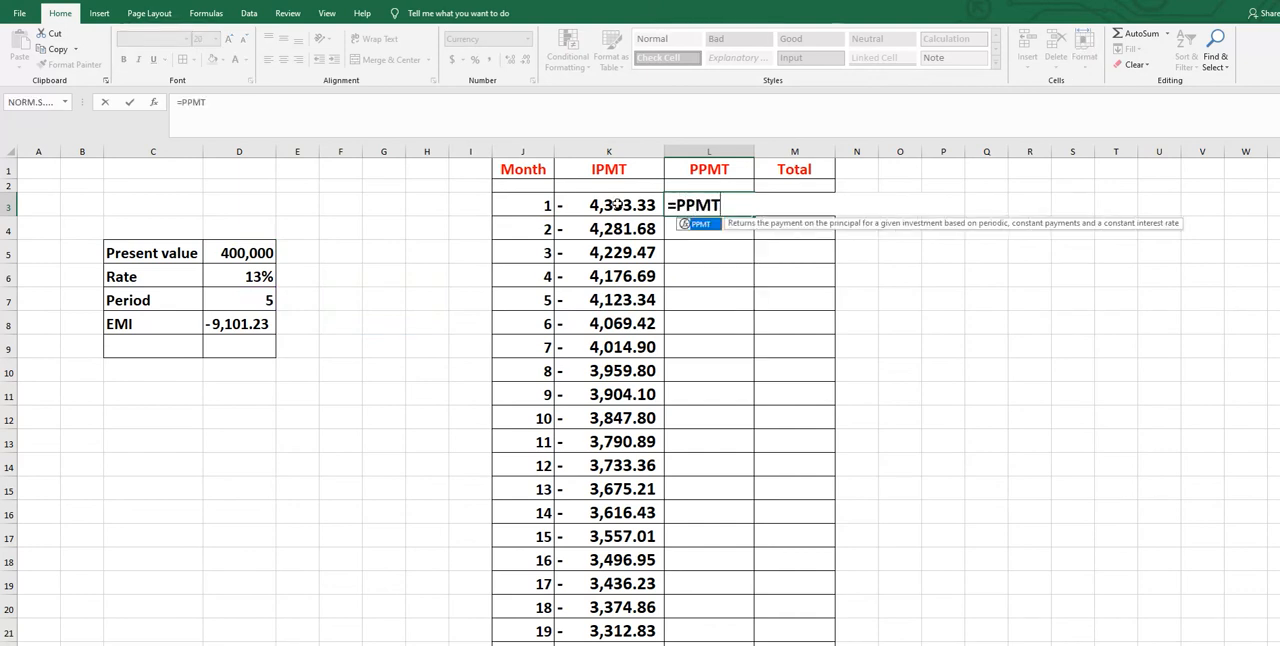
{"action": "double_click", "coordinate": [700, 226]}
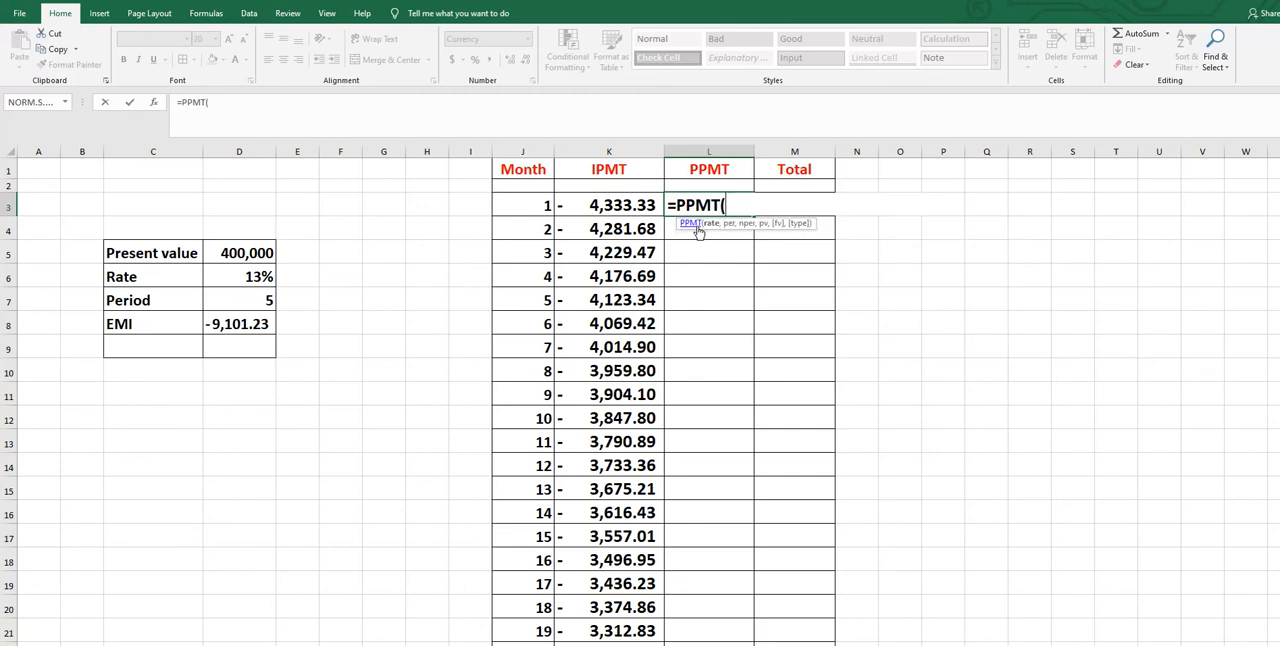
{"action": "left_click", "coordinate": [234, 276]}
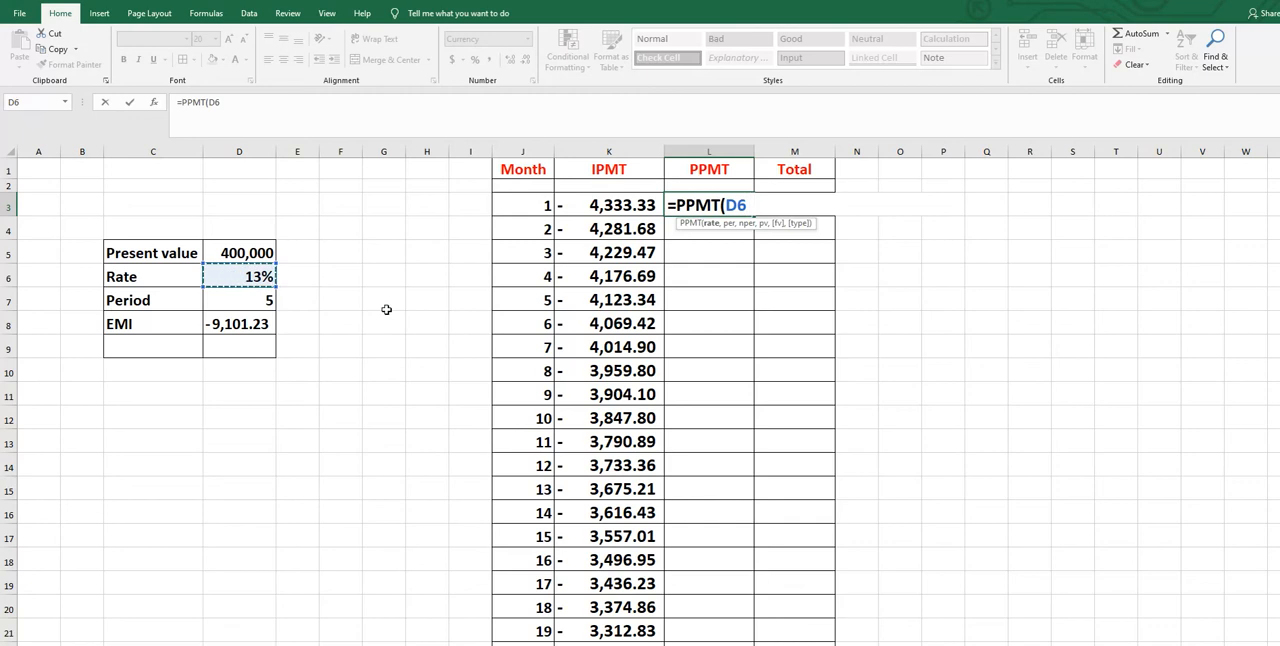
{"action": "key", "text": "F4"}
{"action": "type", "text": "/"}
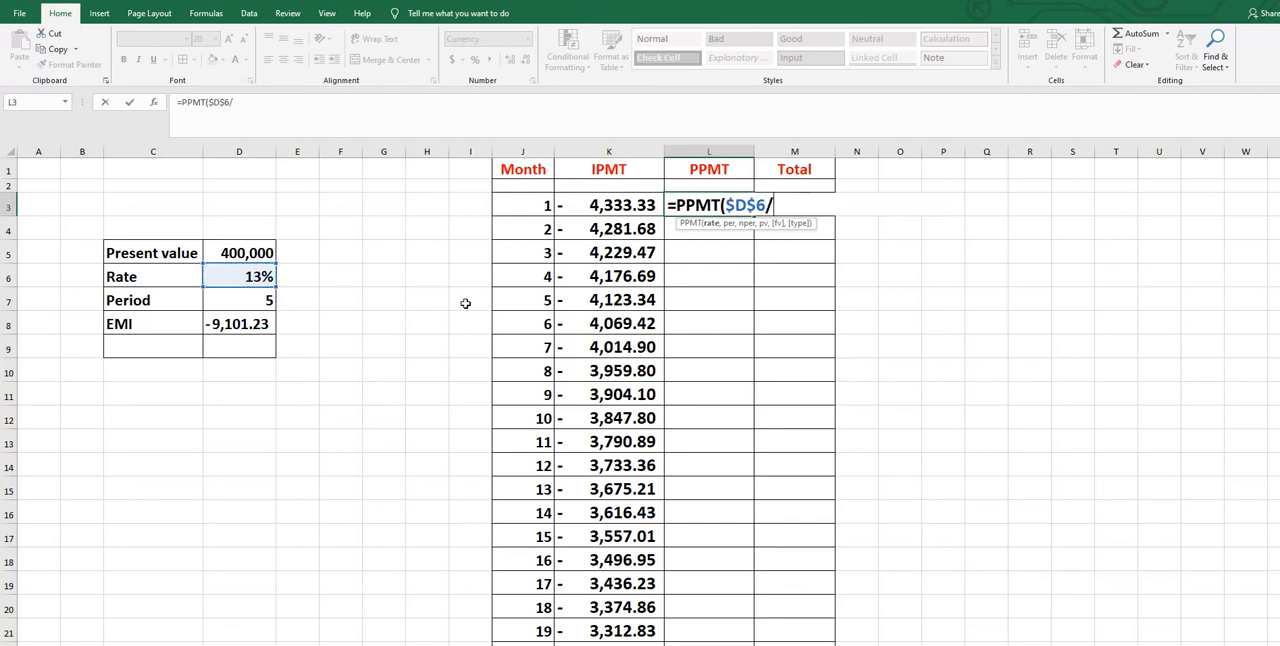
{"action": "type", "text": "12,"}
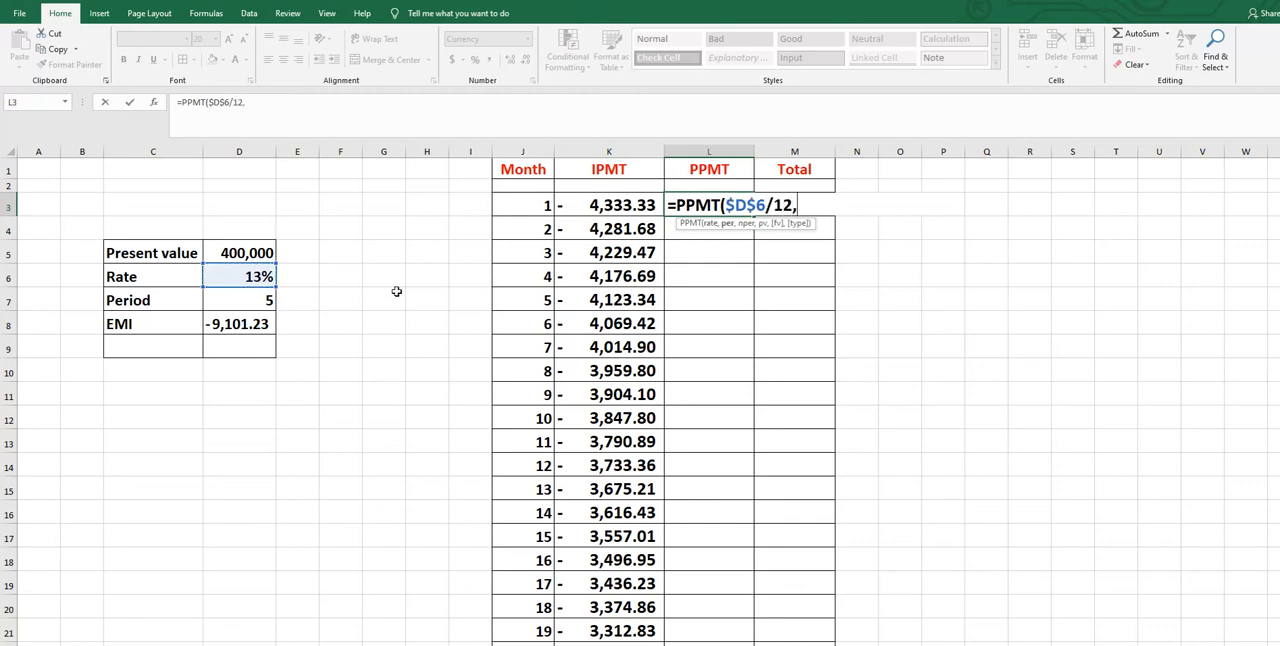
{"action": "left_click", "coordinate": [524, 205]}
{"action": "type", "text": ","}
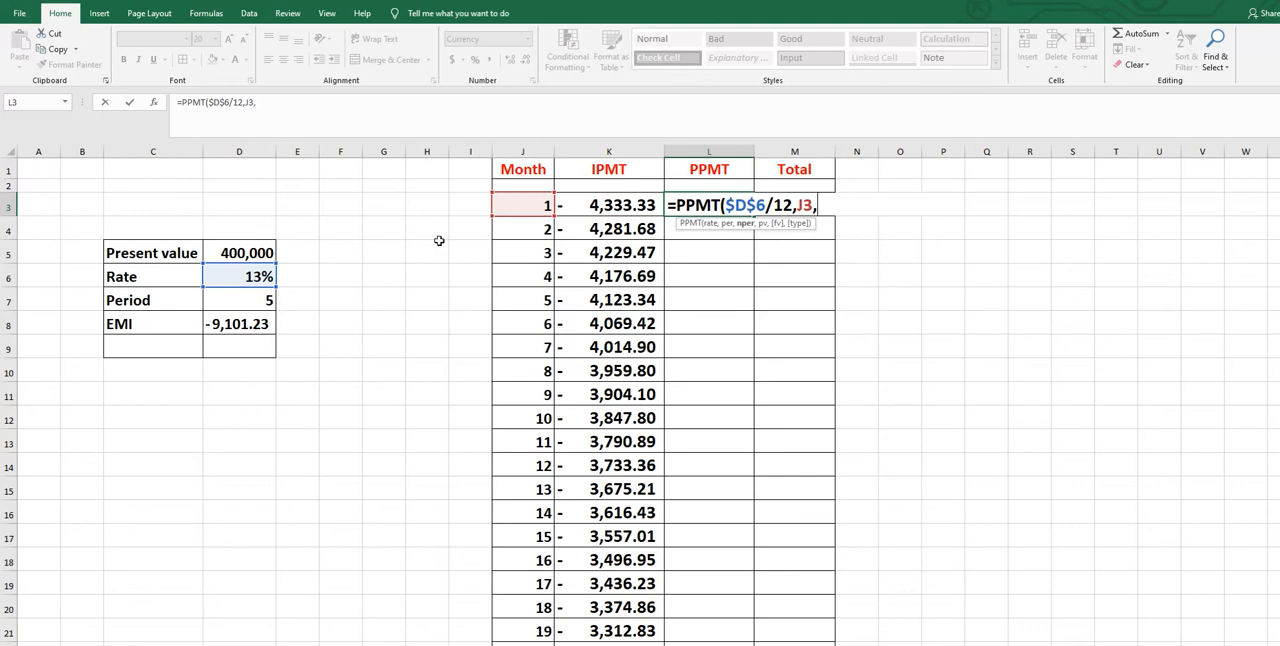
Complete the PPMT formula in L3 with $D$7*12 as the number of periods and $D$5 as the present value
{"action": "left_click", "coordinate": [259, 298]}
{"action": "key", "text": "F4"}
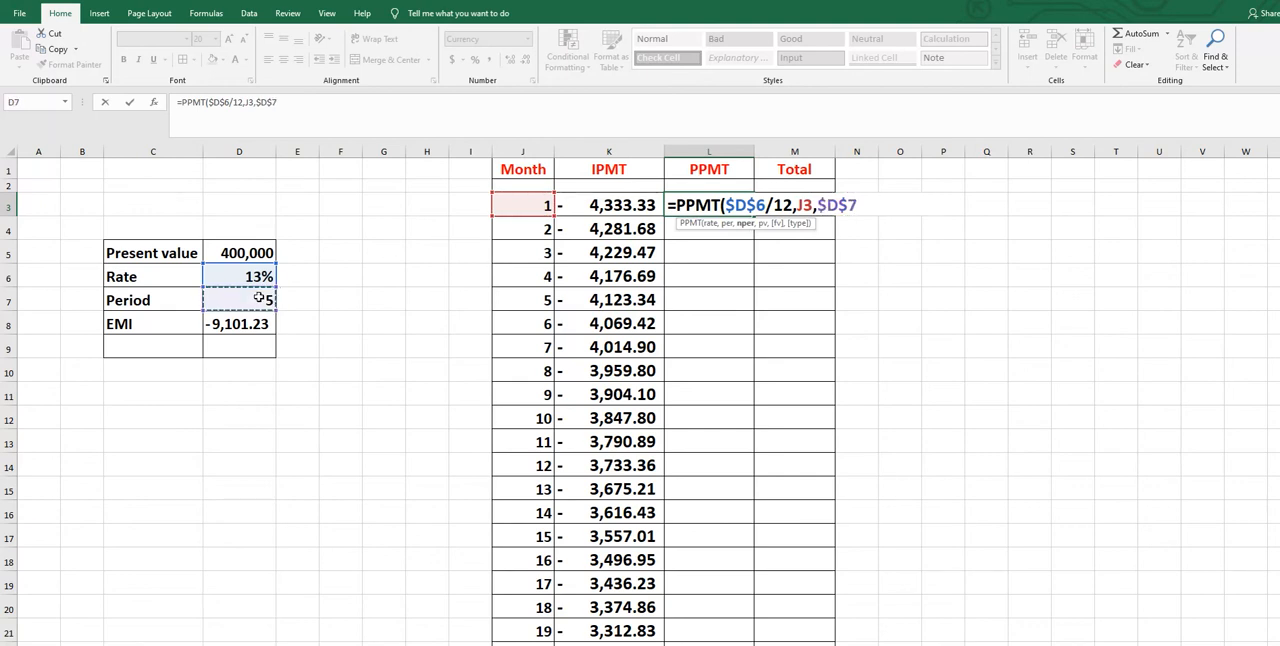
{"action": "type", "text": "*12"}
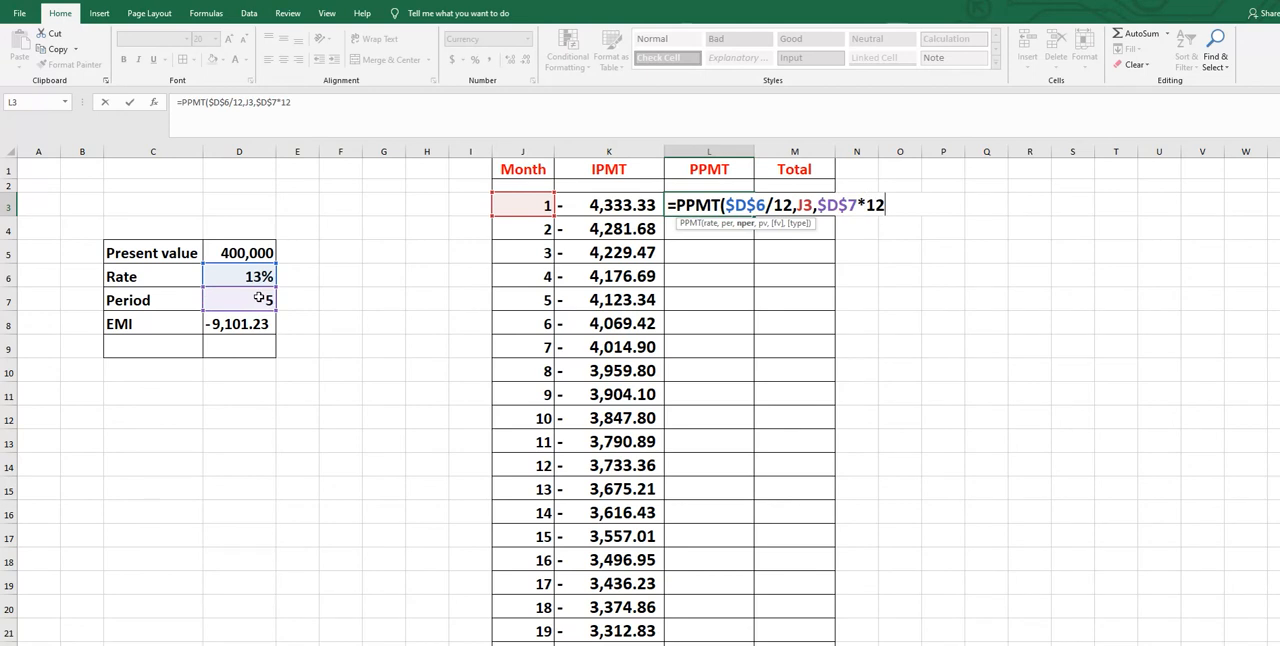
{"action": "type", "text": ","}
{"action": "left_click", "coordinate": [246, 254]}
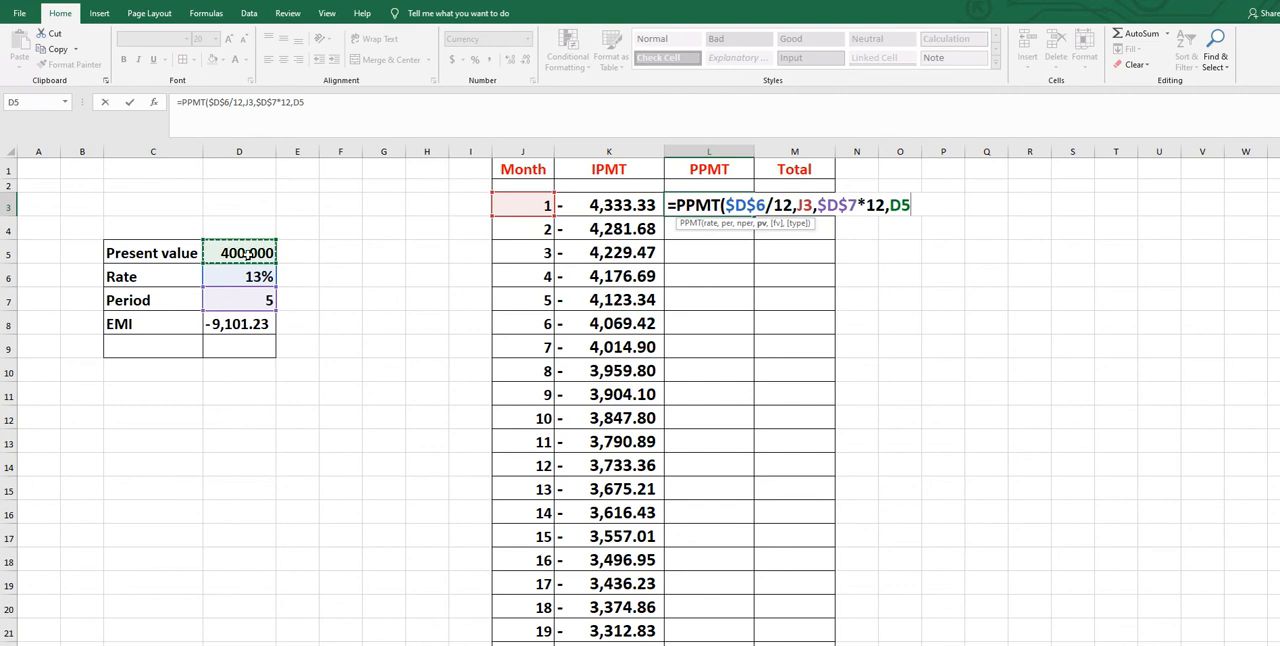
{"action": "key", "text": "F4"}
{"action": "type", "text": ")"}
{"action": "key", "text": "Return"}
Fill the PPMT formula from L3 down the column for all months
{"action": "left_click", "coordinate": [724, 205]}
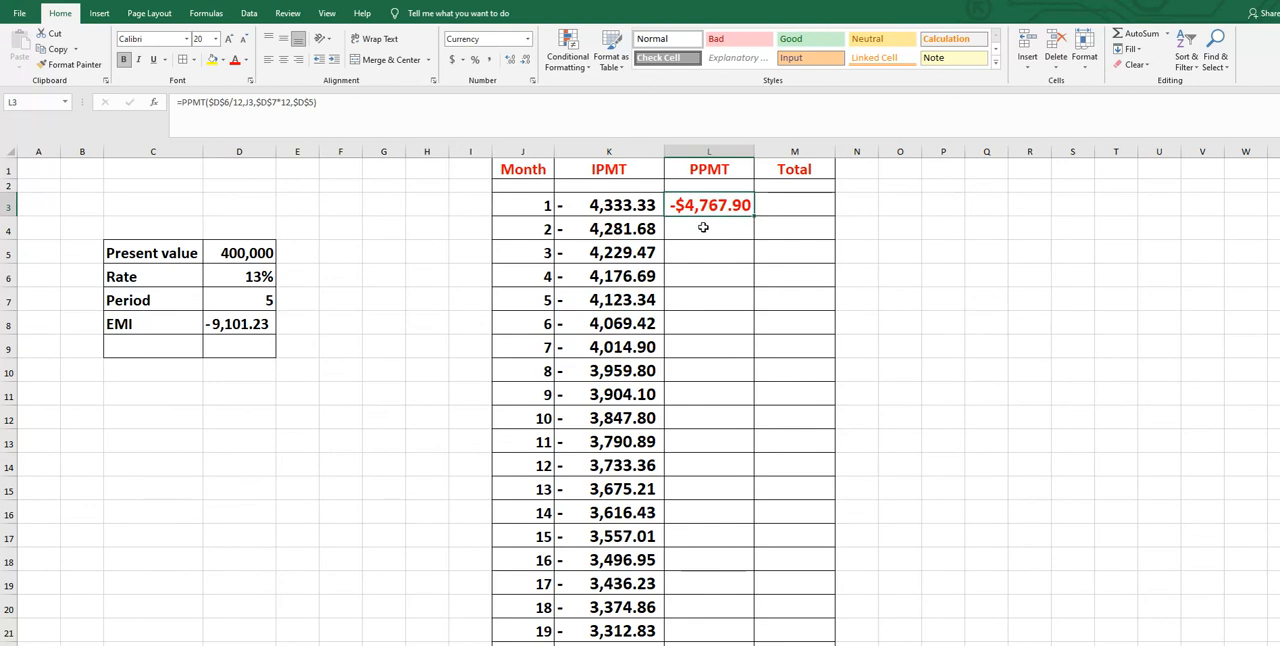
{"action": "left_click", "coordinate": [706, 232]}
{"action": "left_click", "coordinate": [709, 254]}
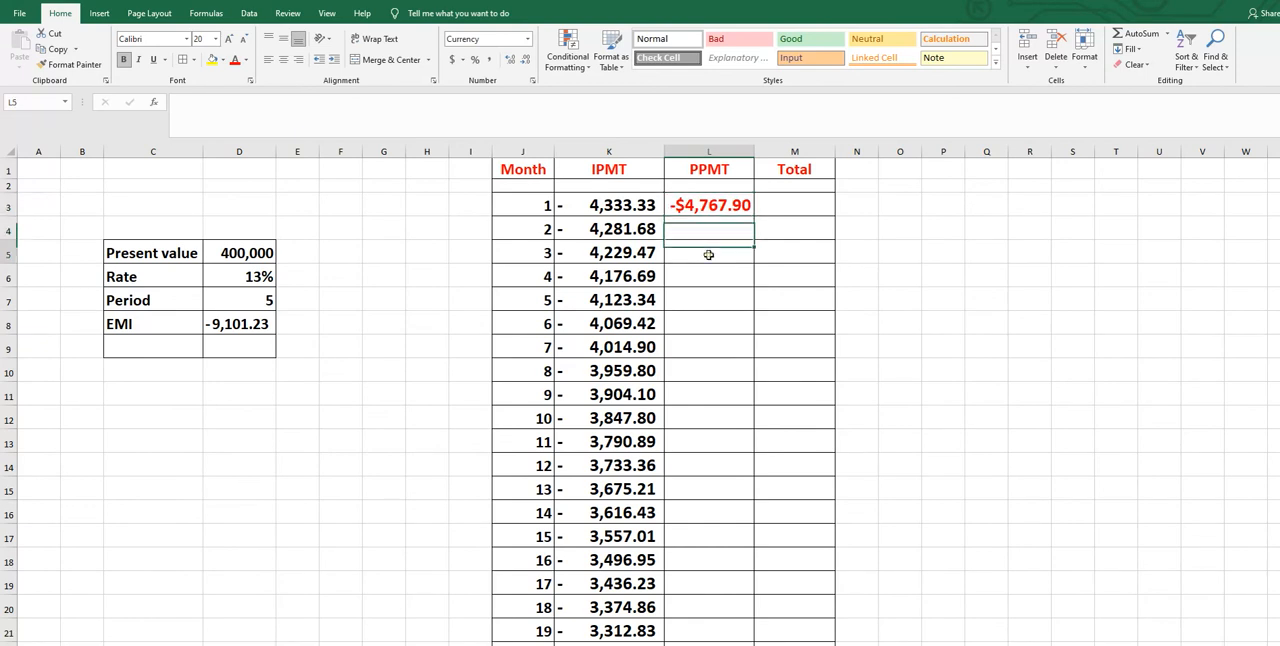
{"action": "left_click", "coordinate": [729, 206]}
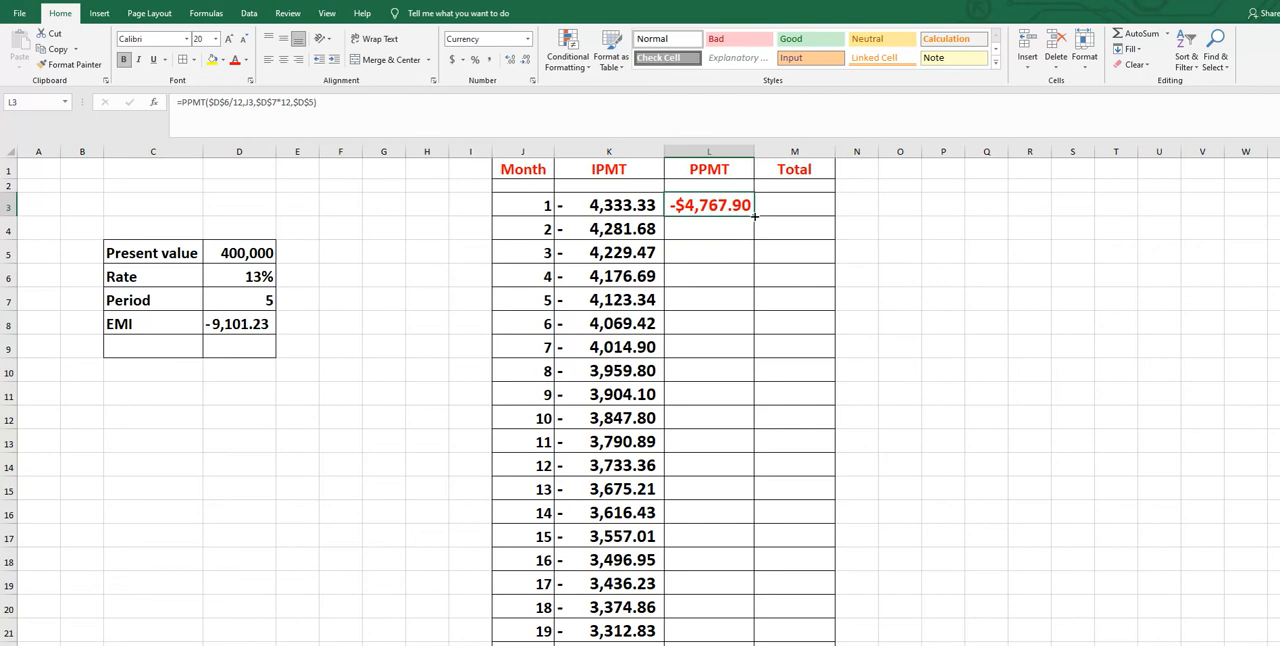
{"action": "double_click", "coordinate": [754, 215]}
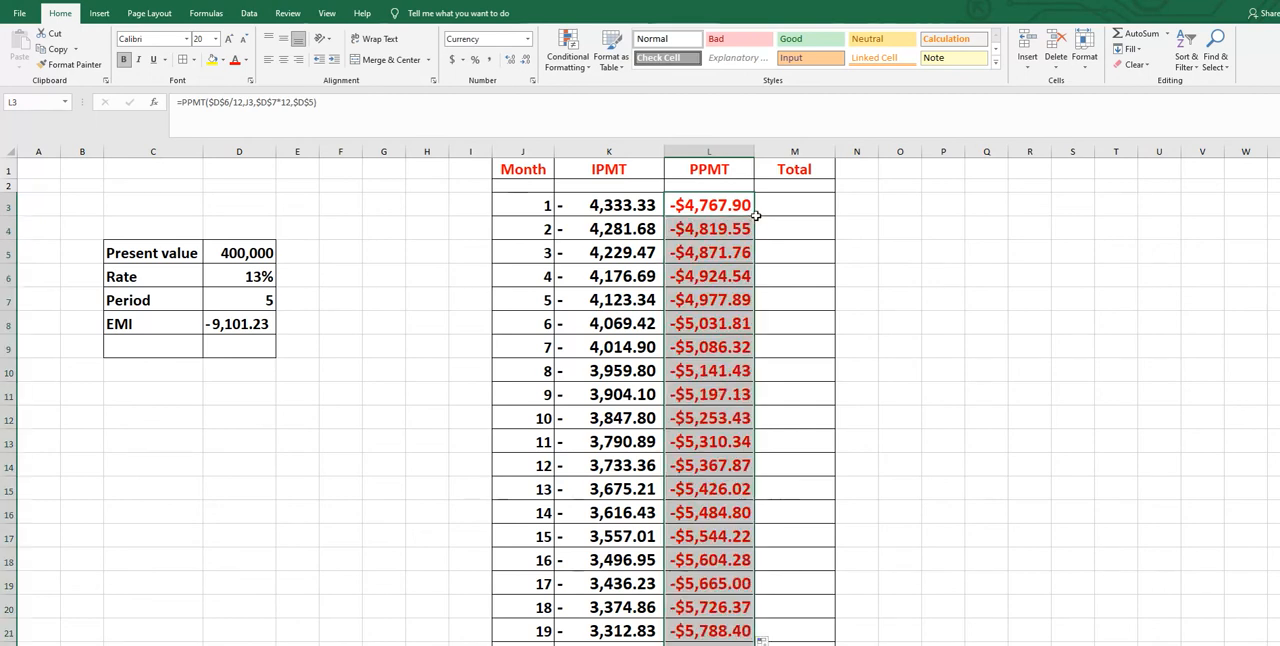
Sum K3:L3 into M3 with AutoSum and paint the formatting of K3:M3 onto the cells starting at M3
{"action": "left_click_drag", "start_coordinate": [596, 205], "coordinate": [766, 204]}
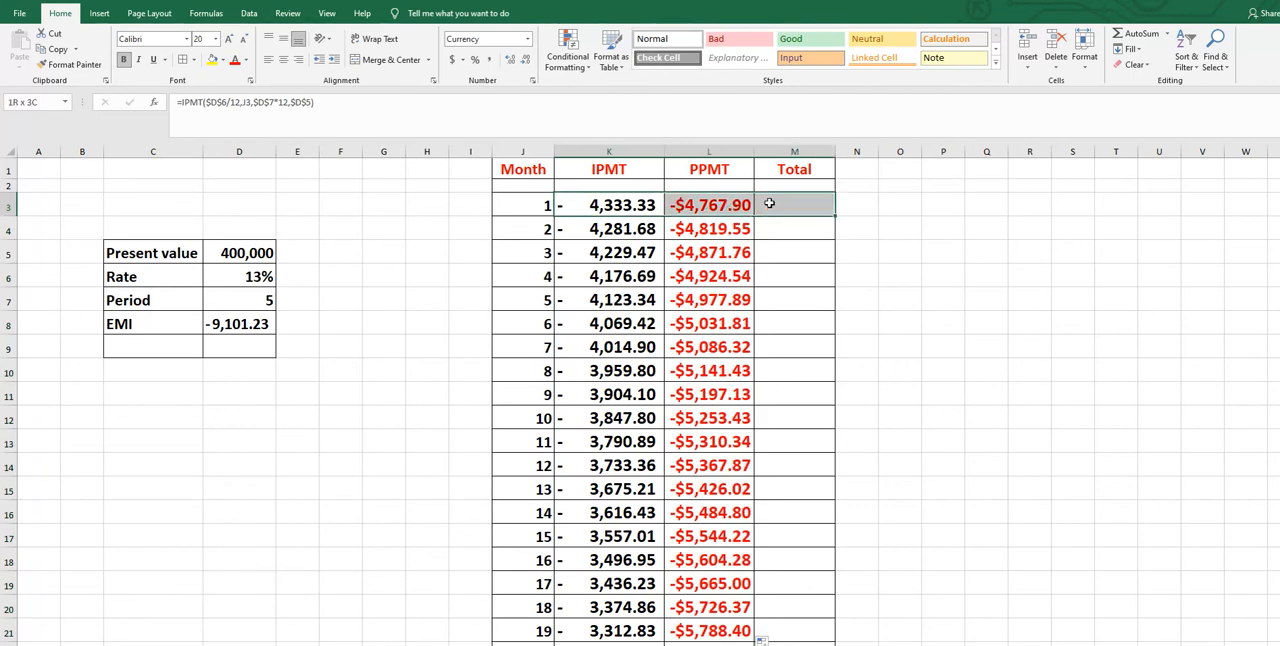
{"action": "left_click", "coordinate": [1130, 33]}
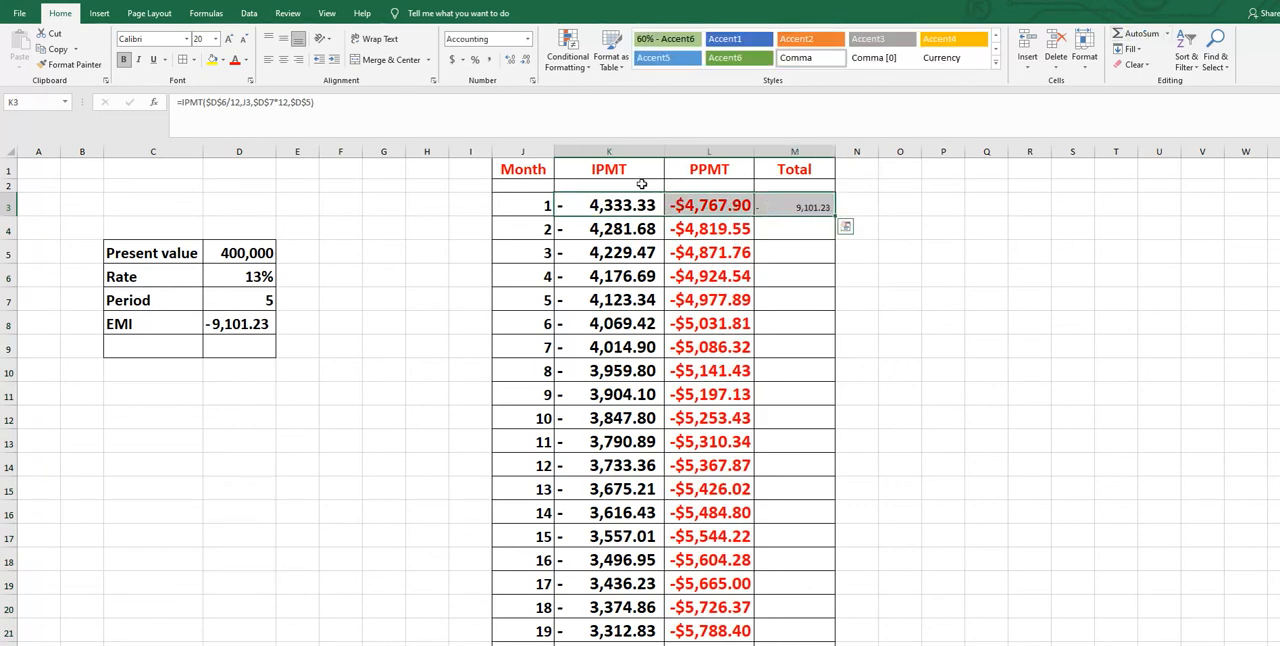
{"action": "left_click", "coordinate": [70, 64]}
{"action": "left_click", "coordinate": [780, 201]}
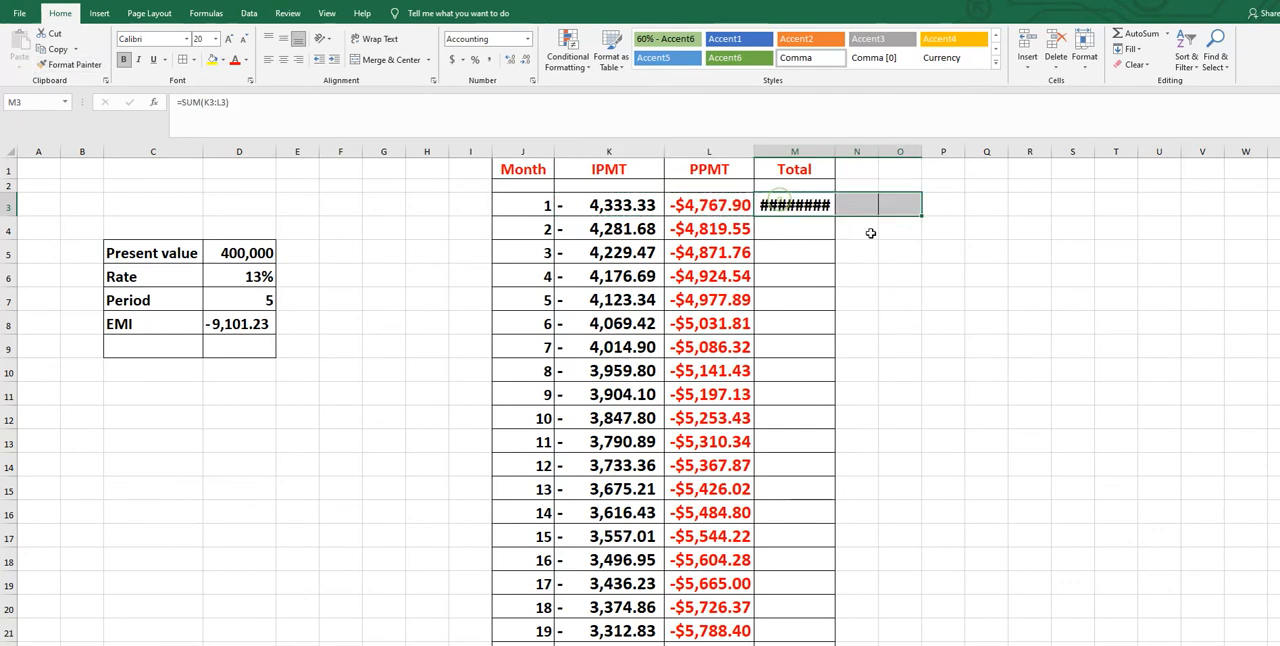
Autofit the Total column's width and fill the sum from M3 down for all months
{"action": "left_click", "coordinate": [1030, 322]}
{"action": "double_click", "coordinate": [835, 150]}
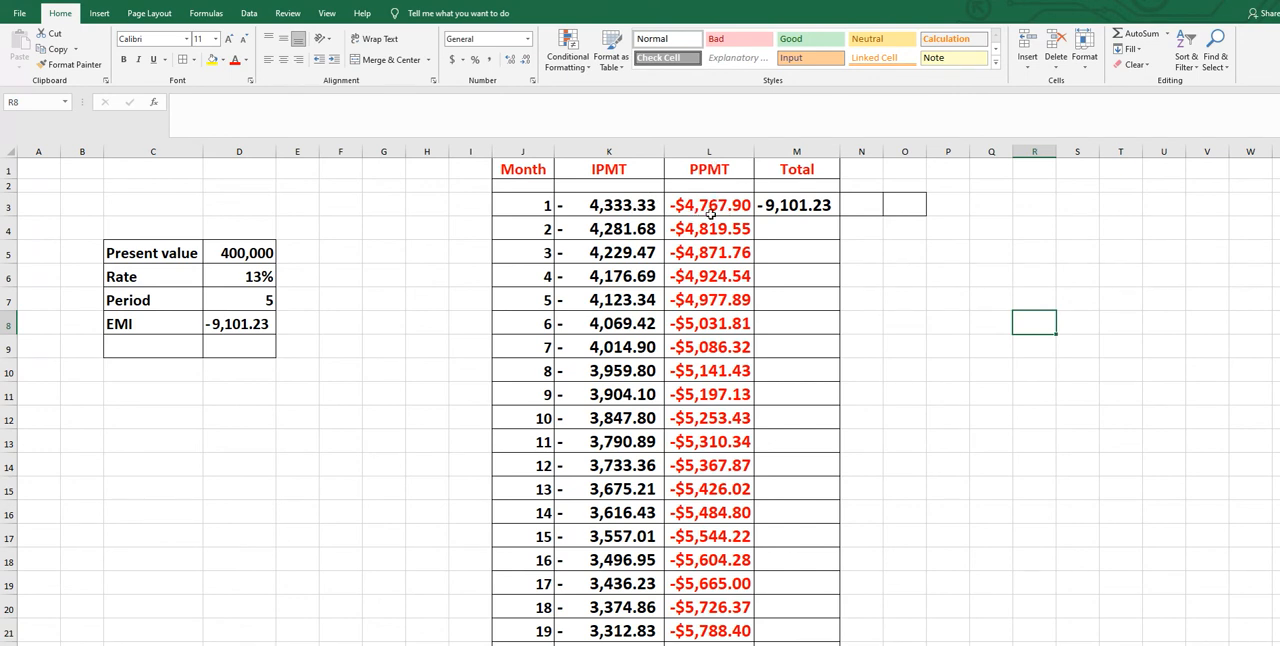
{"action": "left_click", "coordinate": [822, 210]}
{"action": "double_click", "coordinate": [840, 214]}
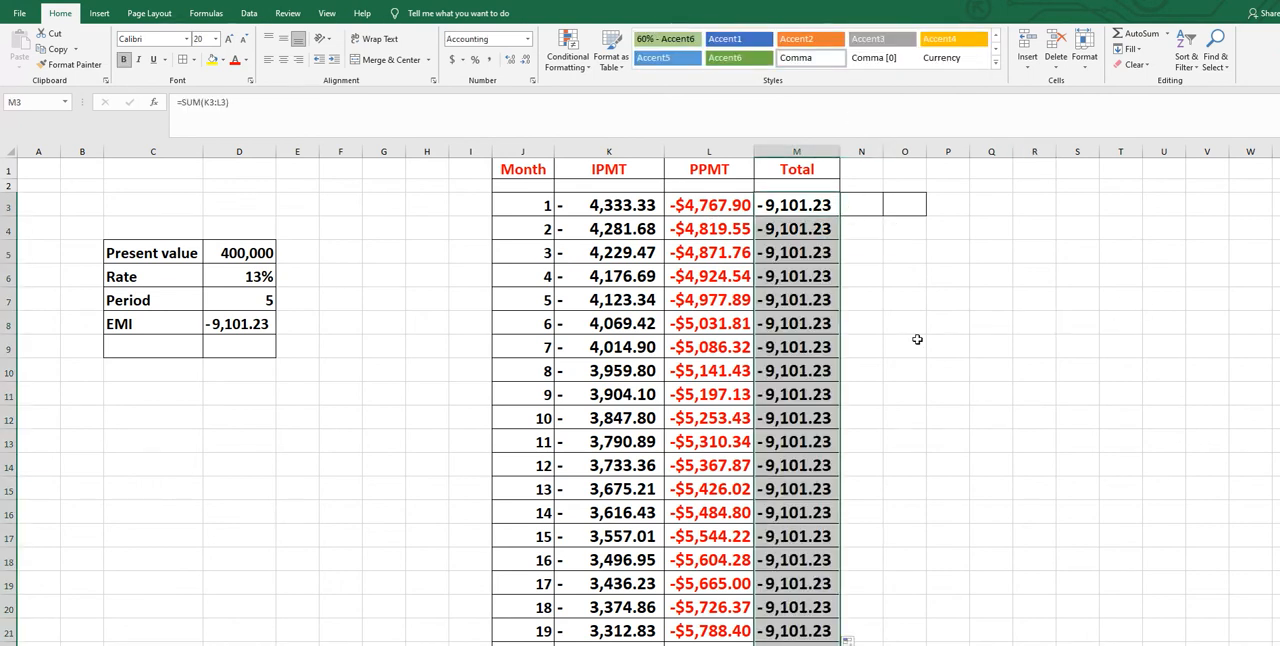
{"action": "left_click", "coordinate": [1045, 391]}
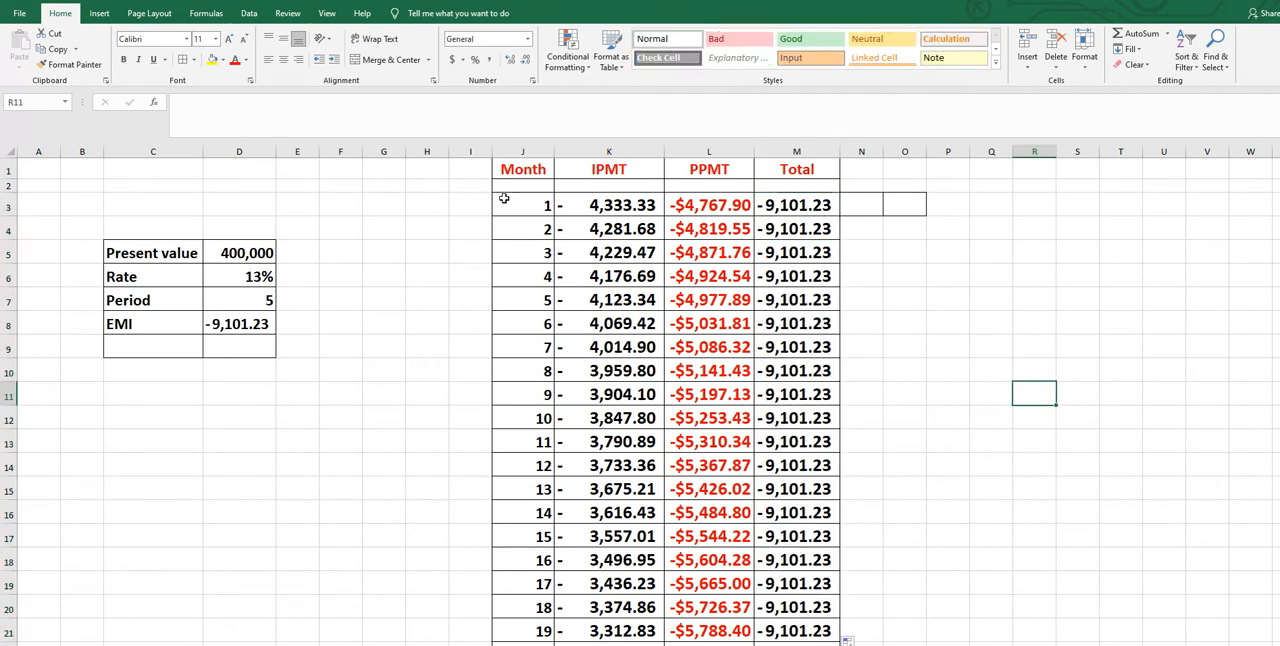
Total the IPMT column in K63 with AutoSum and fill that sum across to M63
{"action": "scroll", "coordinate": [777, 208], "scroll_direction": "down", "scroll_amount": 2}
{"action": "scroll", "coordinate": [777, 208], "scroll_direction": "up", "scroll_amount": 2}
{"action": "left_click_drag", "start_coordinate": [600, 204], "coordinate": [571, 595]}
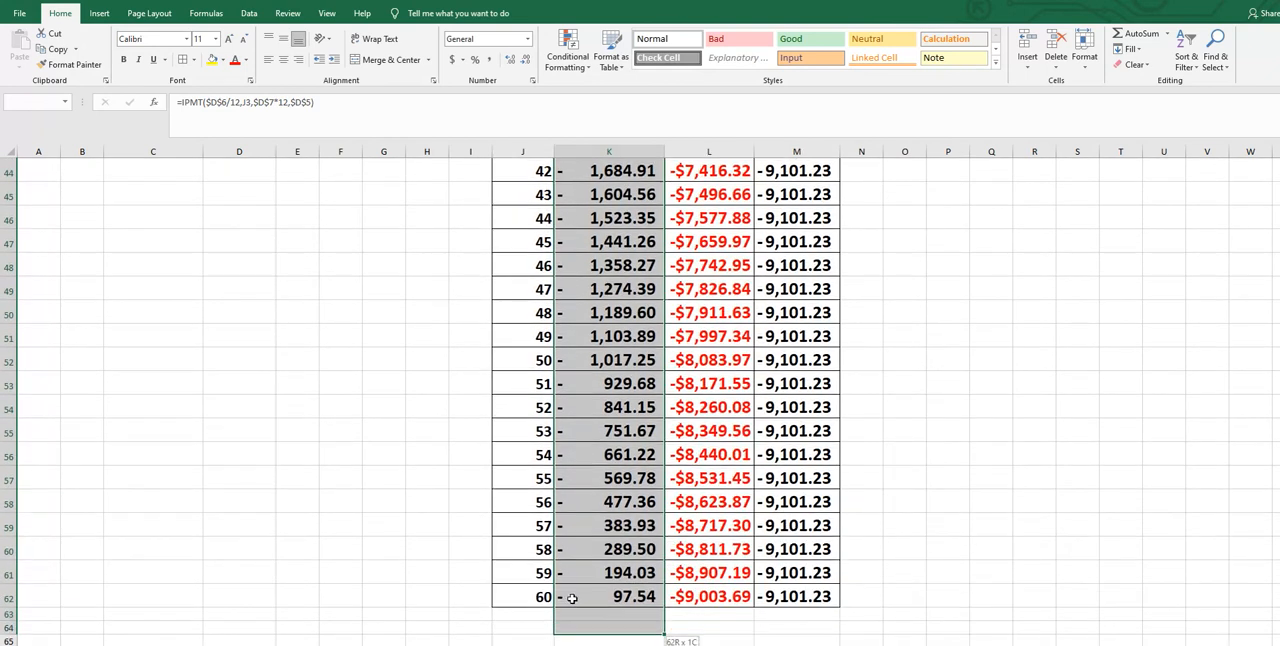
{"action": "left_click", "coordinate": [1135, 38]}
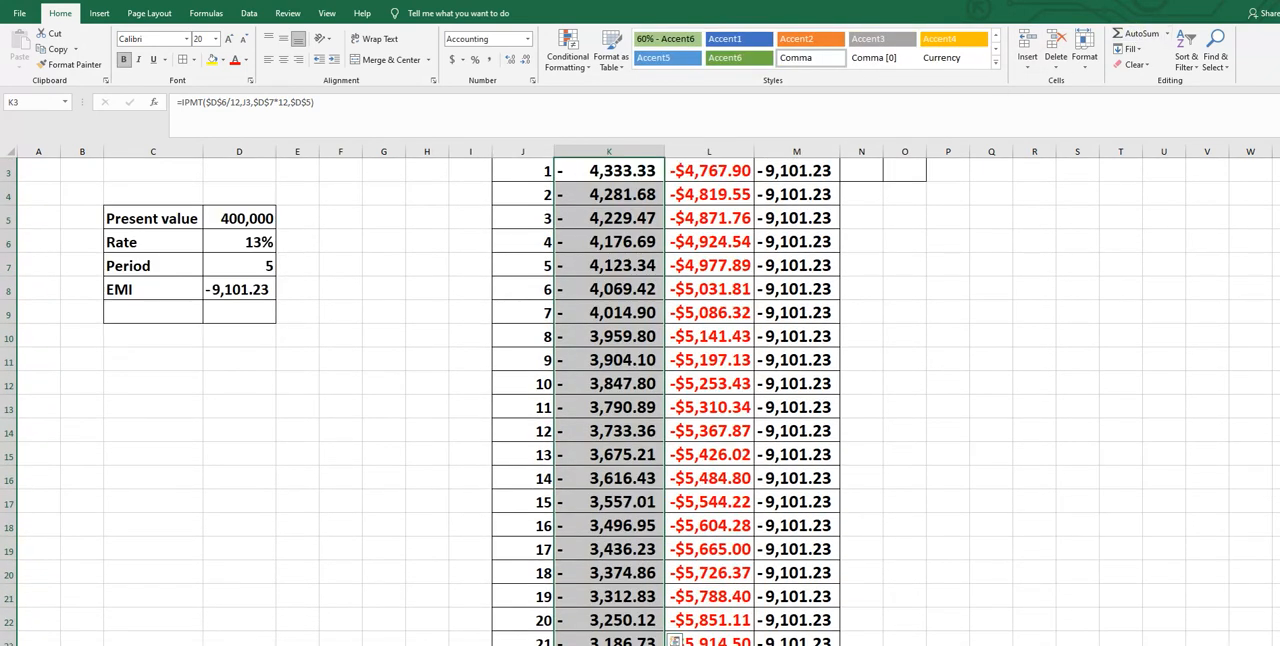
{"action": "left_click_drag", "start_coordinate": [1278, 256], "coordinate": [1278, 490]}
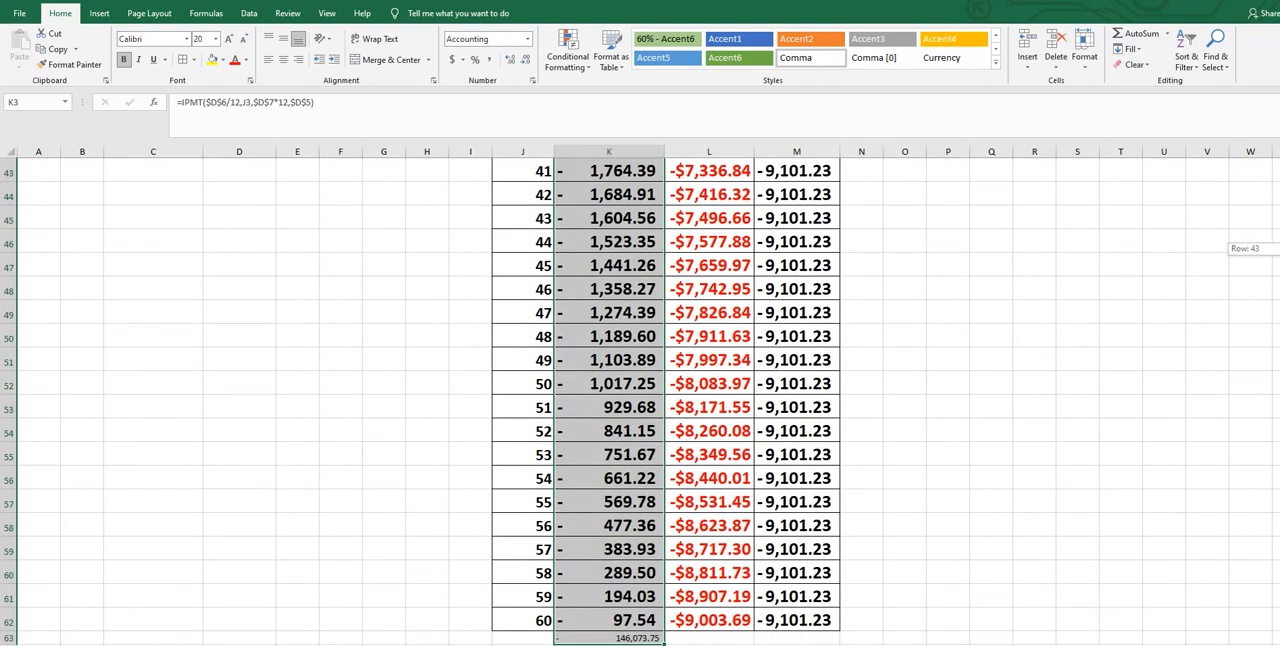
{"action": "left_click", "coordinate": [633, 639]}
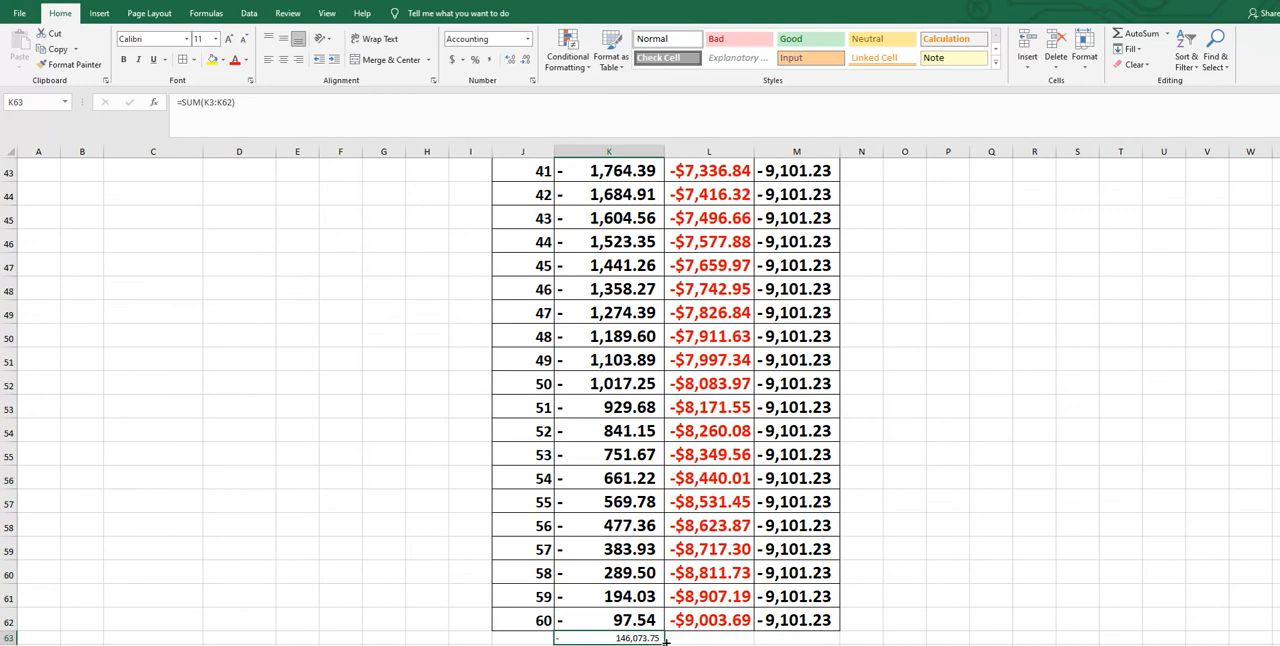
{"action": "left_click_drag", "start_coordinate": [666, 641], "coordinate": [832, 640]}
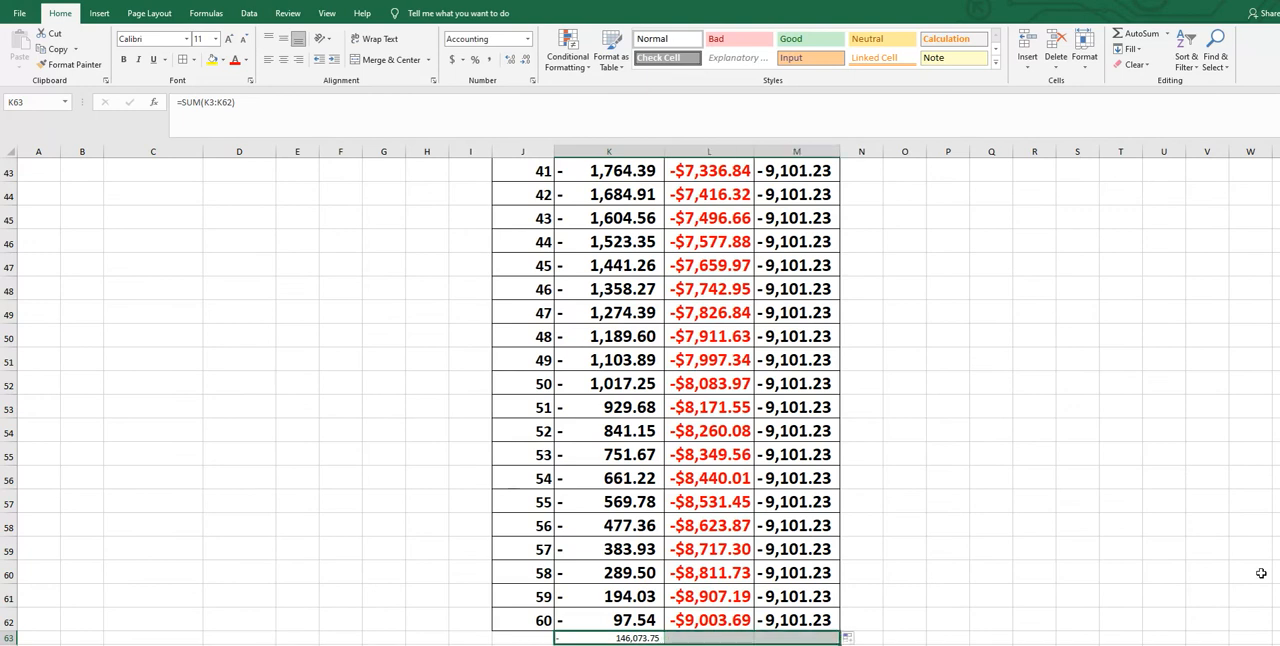
Copy the formatting of K62 onto the totals in K63:M63 with Format Painter
{"action": "left_click", "coordinate": [1042, 637]}
{"action": "key", "text": "Down"}
{"action": "key", "text": "Down"}
{"action": "key", "text": "Down"}
{"action": "key", "text": "Down"}
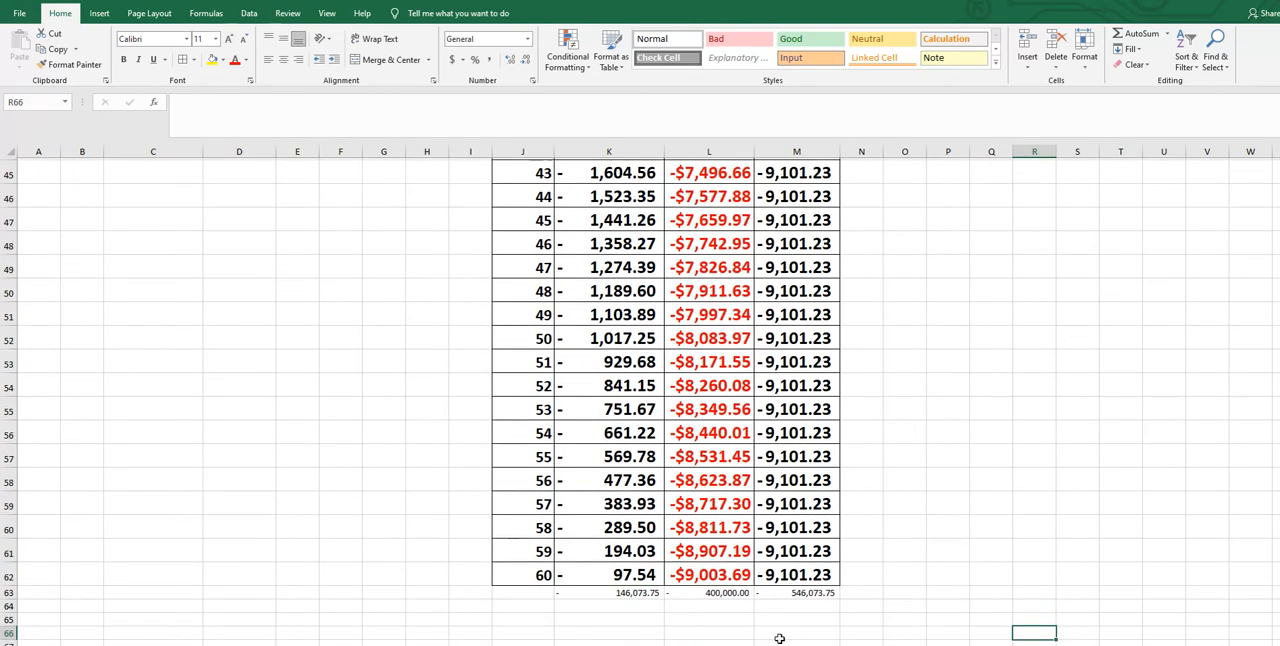
{"action": "left_click", "coordinate": [615, 553]}
{"action": "left_click", "coordinate": [70, 64]}
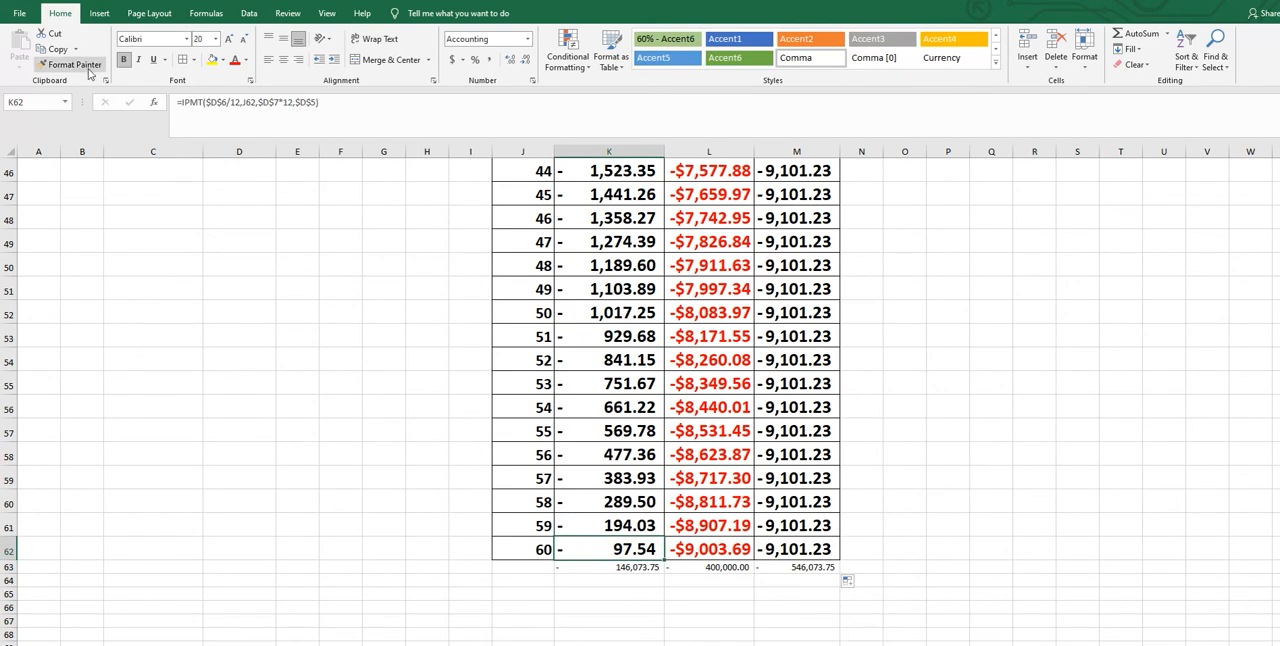
{"action": "left_click_drag", "start_coordinate": [600, 566], "coordinate": [805, 567]}
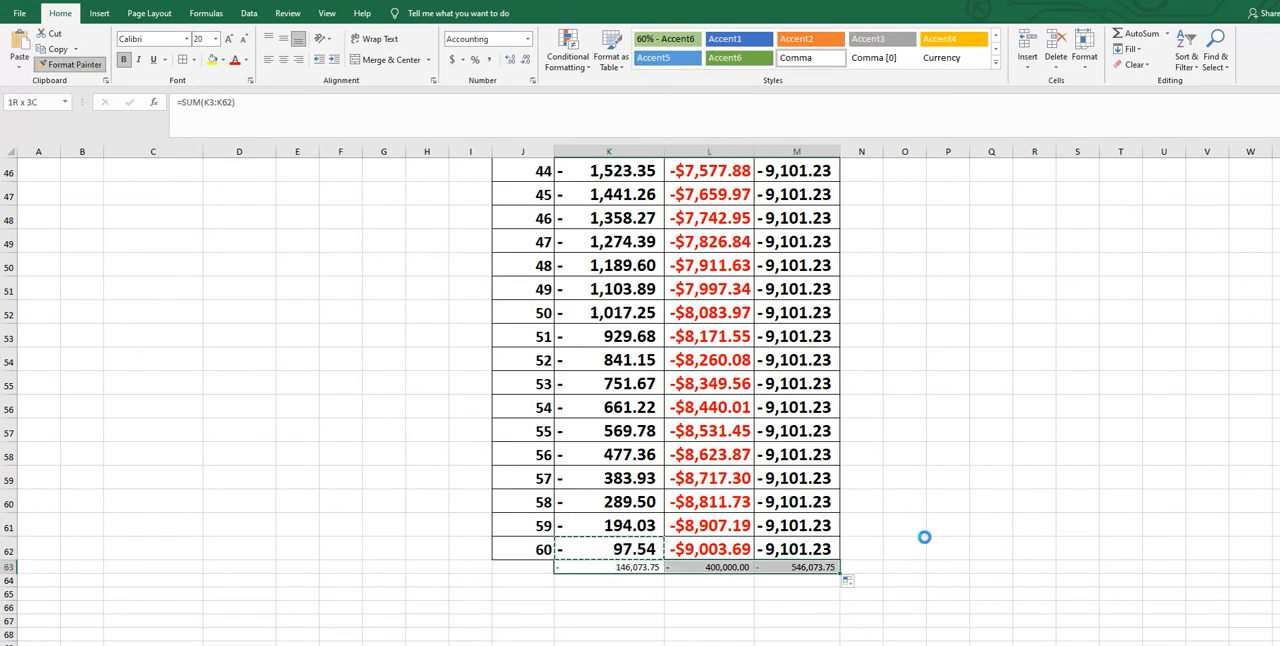
Autofit the widths of columns L and M to their totals
{"action": "left_click", "coordinate": [1077, 430]}
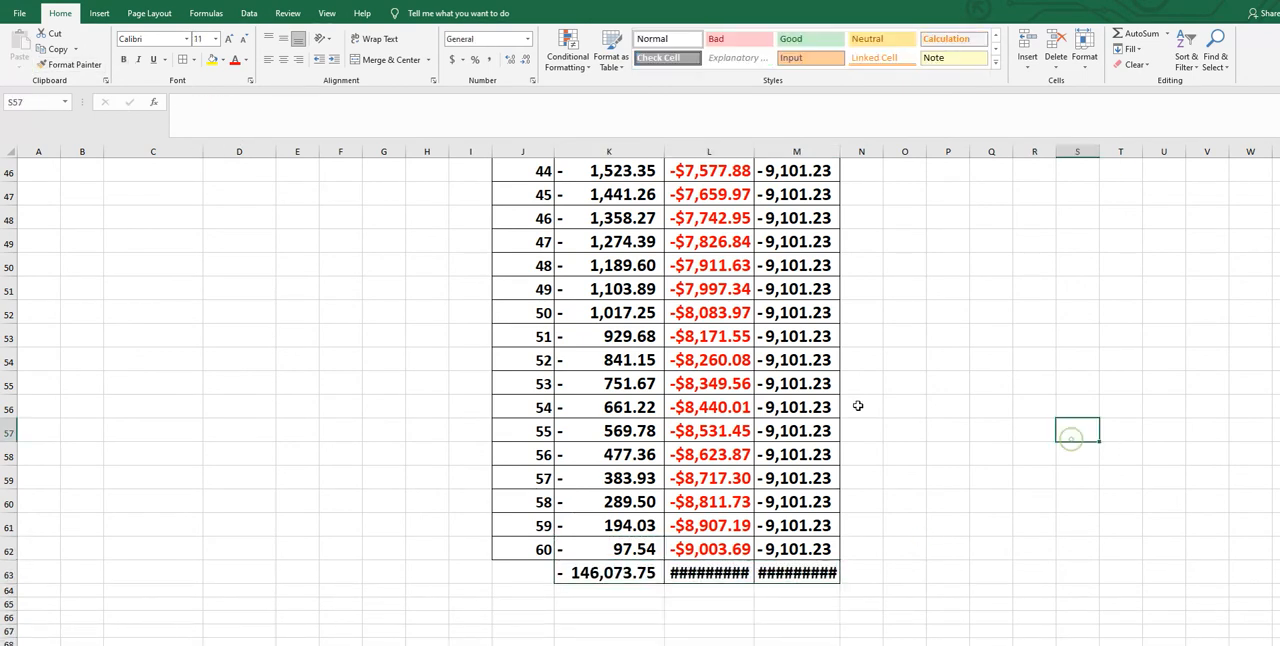
{"action": "double_click", "coordinate": [753, 151]}
{"action": "double_click", "coordinate": [854, 151]}
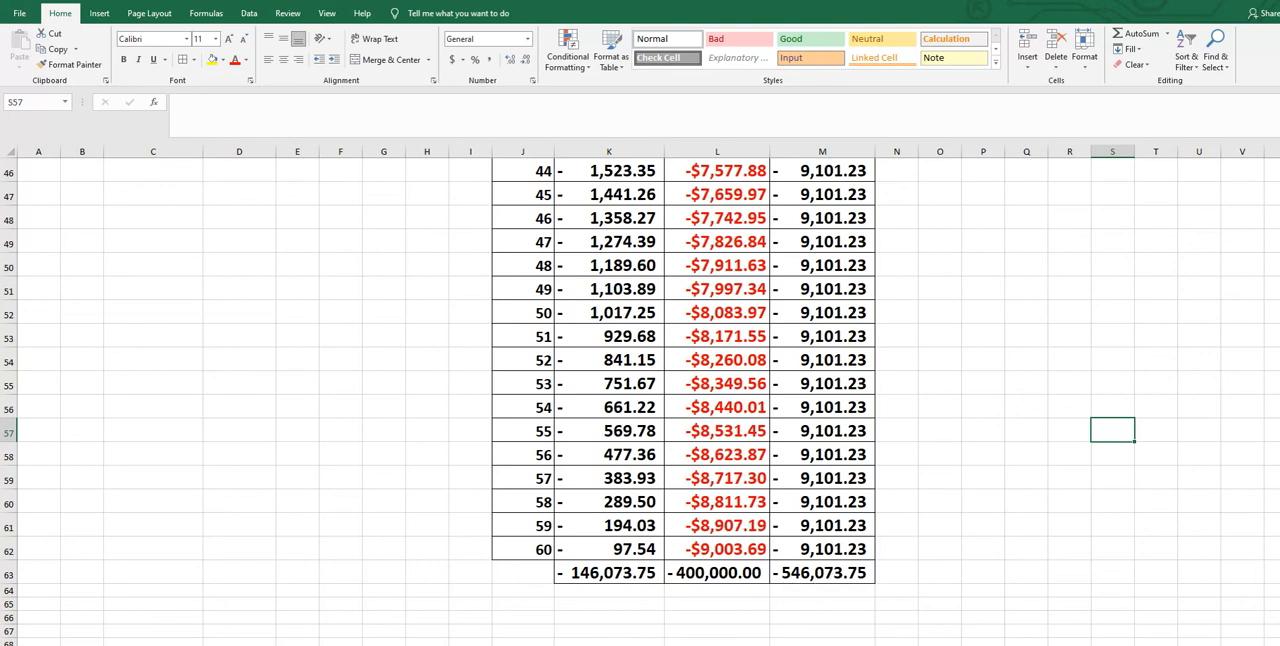
{"action": "left_click_drag", "start_coordinate": [1279, 510], "coordinate": [1279, 150]}
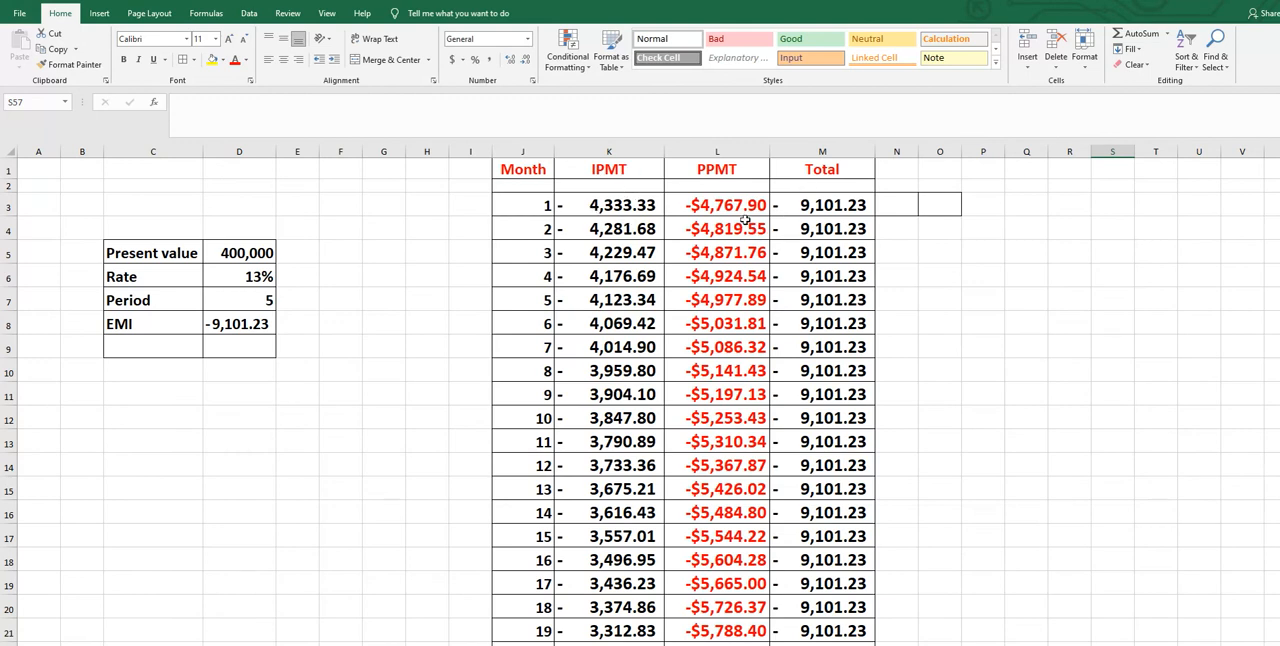
{"action": "left_click_drag", "start_coordinate": [1279, 272], "coordinate": [1279, 516]}
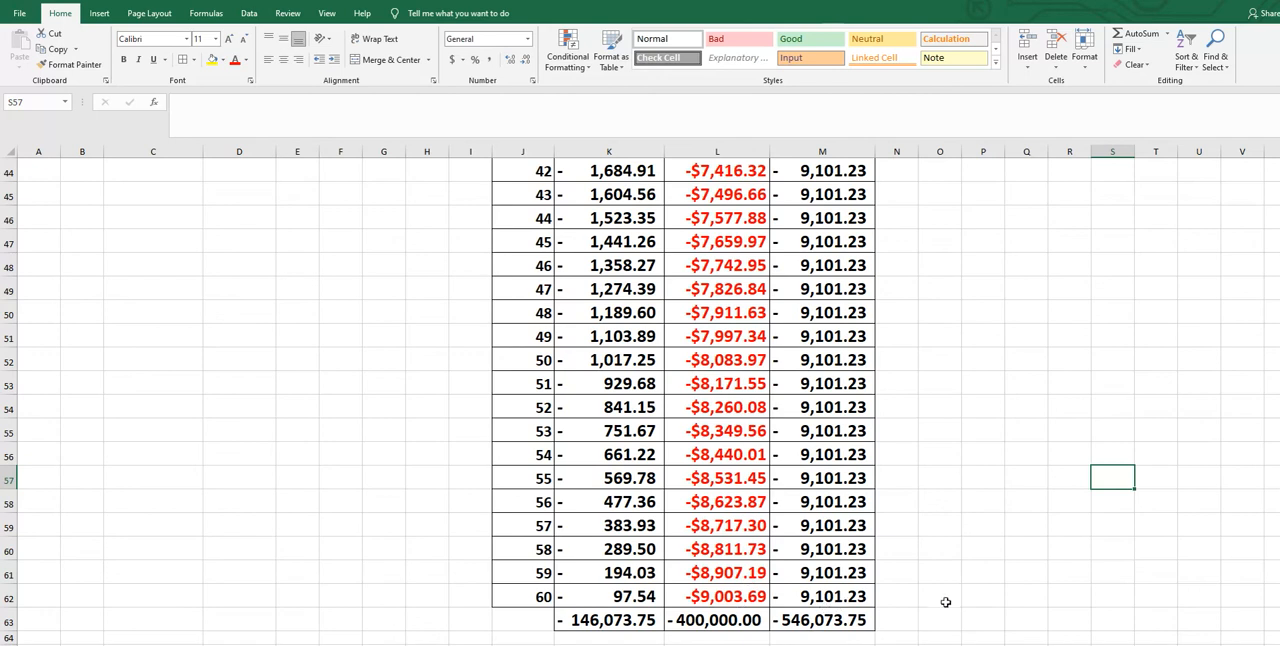
{"action": "left_click_drag", "start_coordinate": [1279, 505], "coordinate": [1240, 113]}
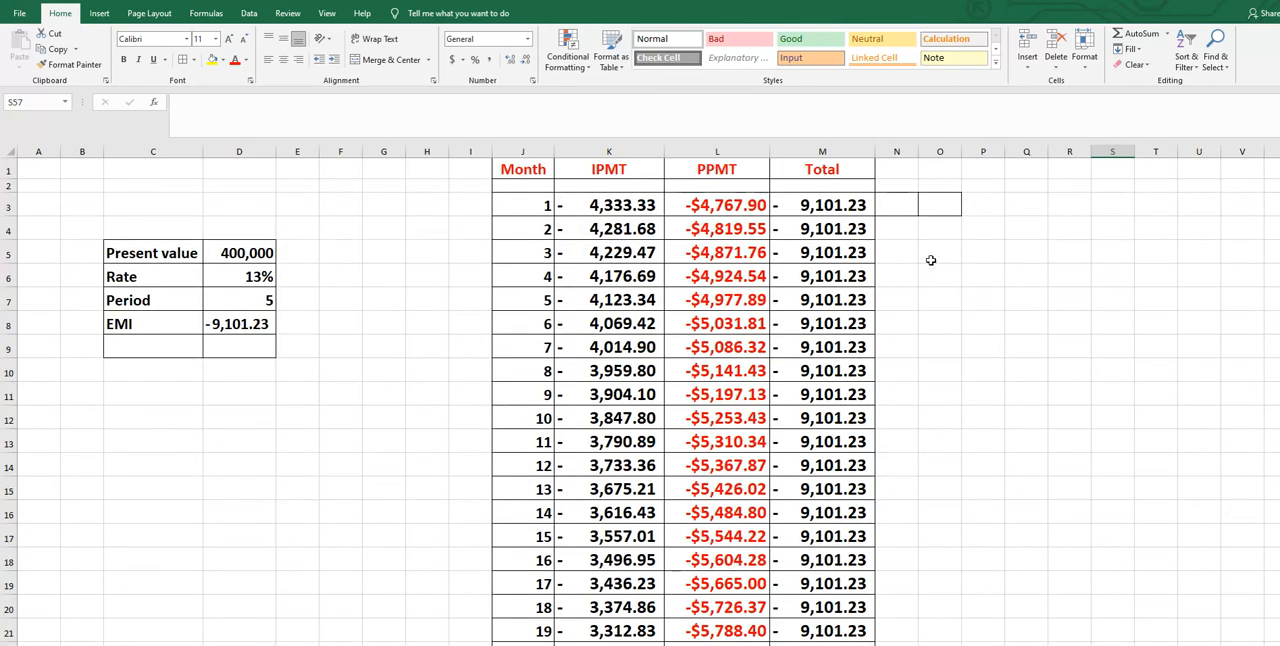